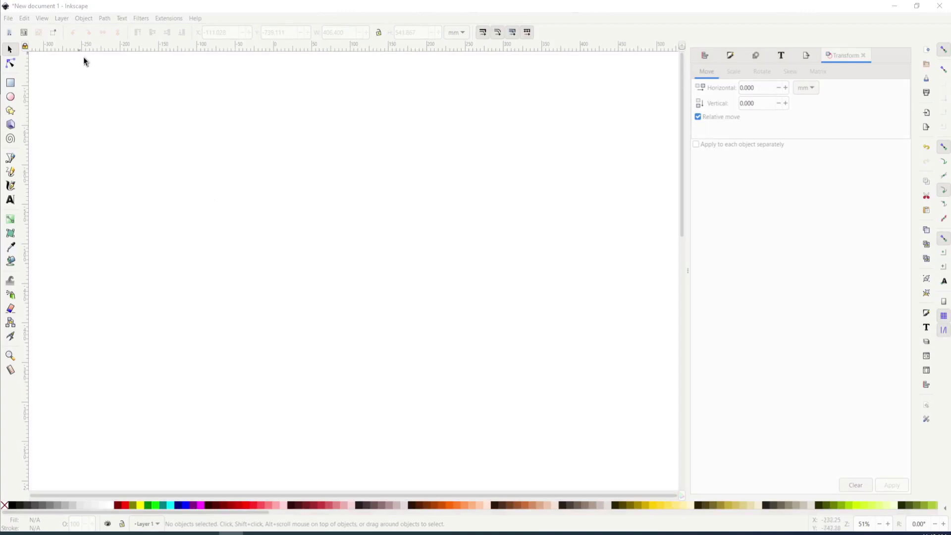
Step: Import the Lady-1 photo from the Photos folder into the document
{"action": "left_click", "coordinate": [8, 20]}
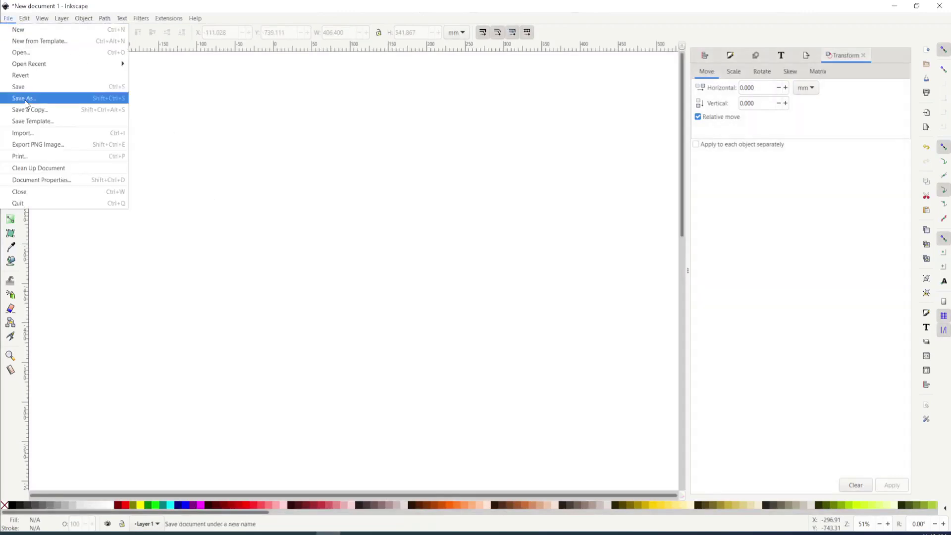
{"action": "left_click", "coordinate": [28, 132]}
{"action": "left_click", "coordinate": [221, 165]}
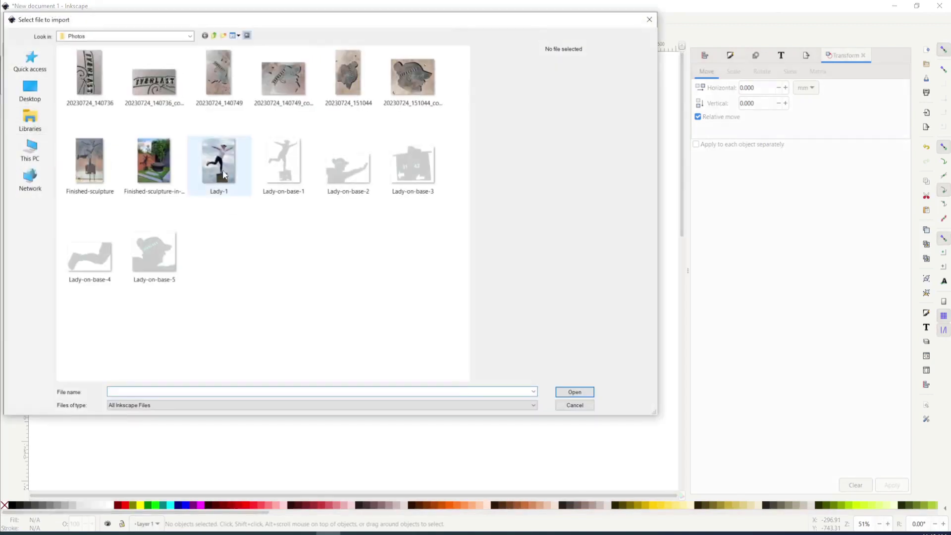
{"action": "left_click", "coordinate": [574, 391]}
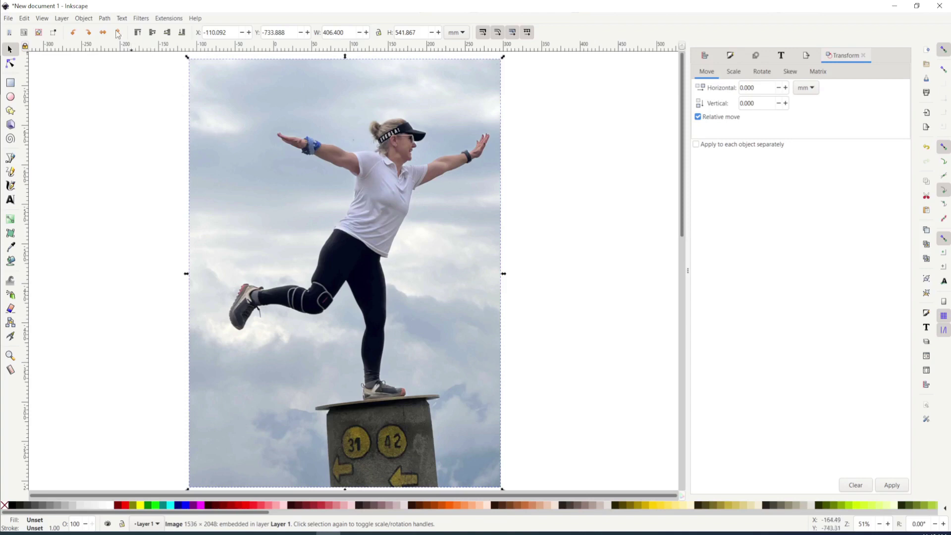
Step: Deselect the imported photo and switch to the Bezier pen tool
{"action": "left_click", "coordinate": [104, 19]}
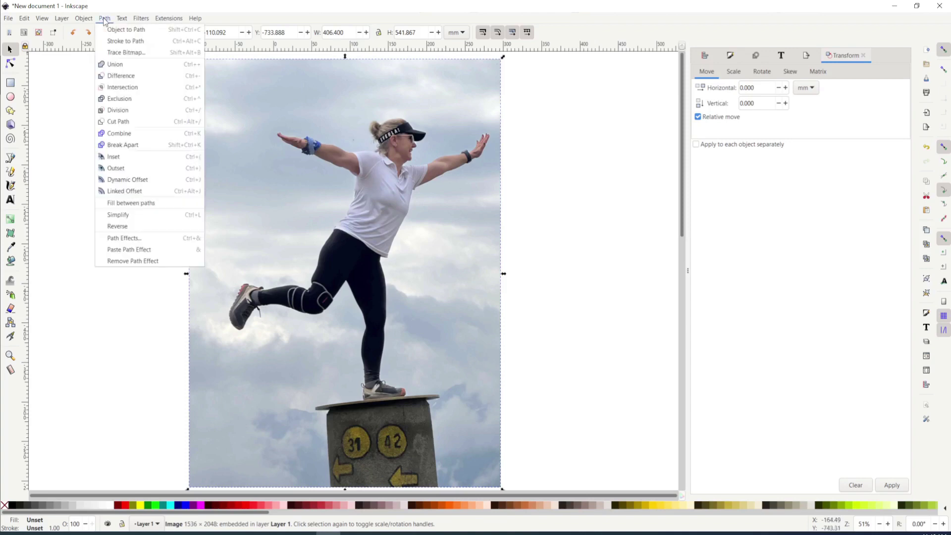
{"action": "left_click", "coordinate": [70, 117]}
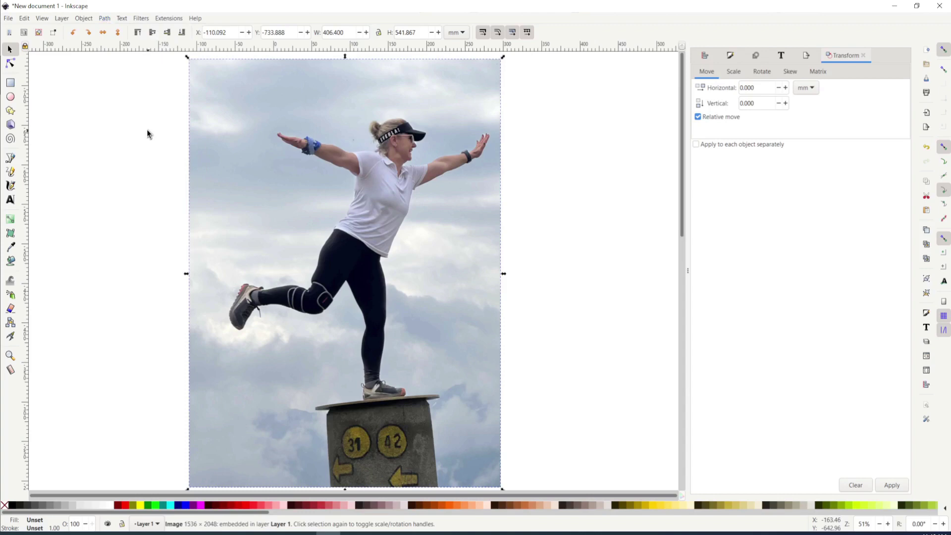
{"action": "left_click", "coordinate": [63, 171]}
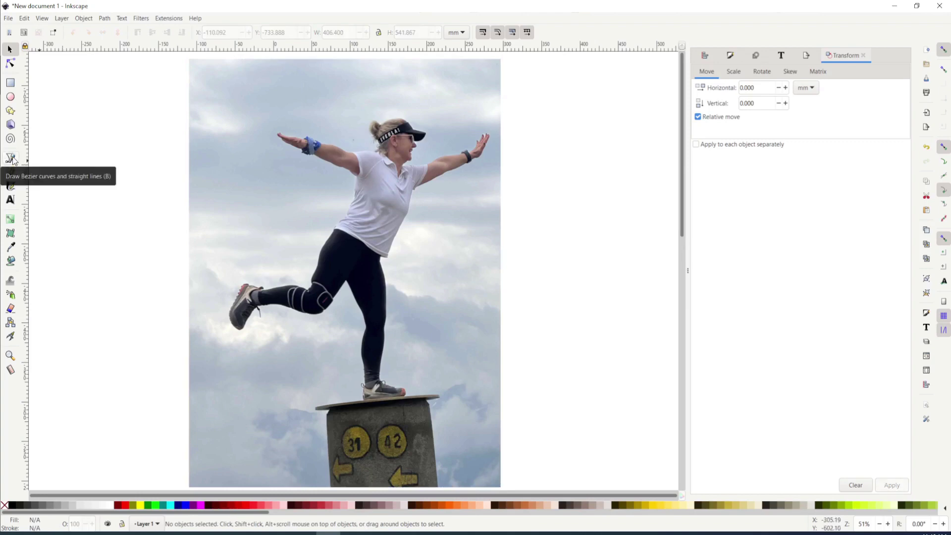
{"action": "left_click", "coordinate": [11, 159]}
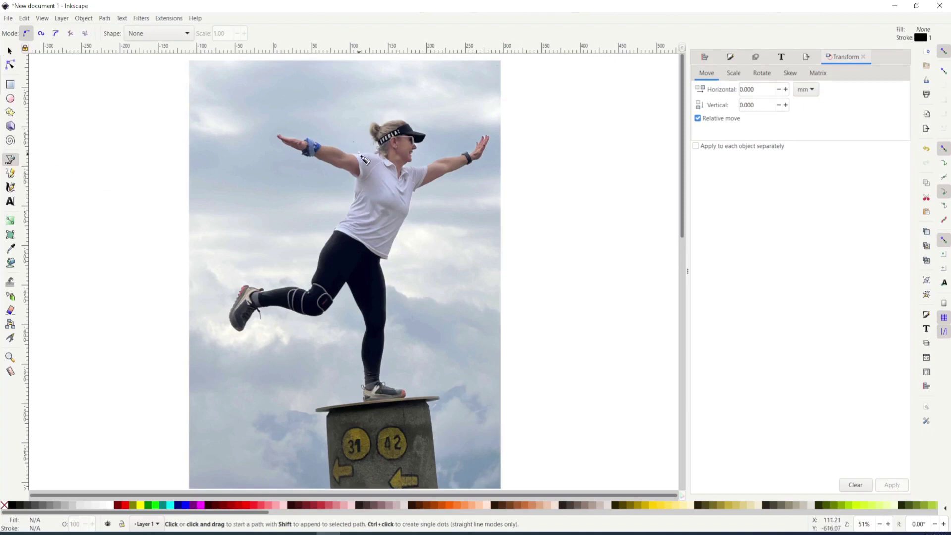
Step: Zoom in on the woman's head and arms
{"action": "scroll", "coordinate": [363, 159], "scroll_direction": "up", "scroll_amount": 3, "text": "ctrl"}
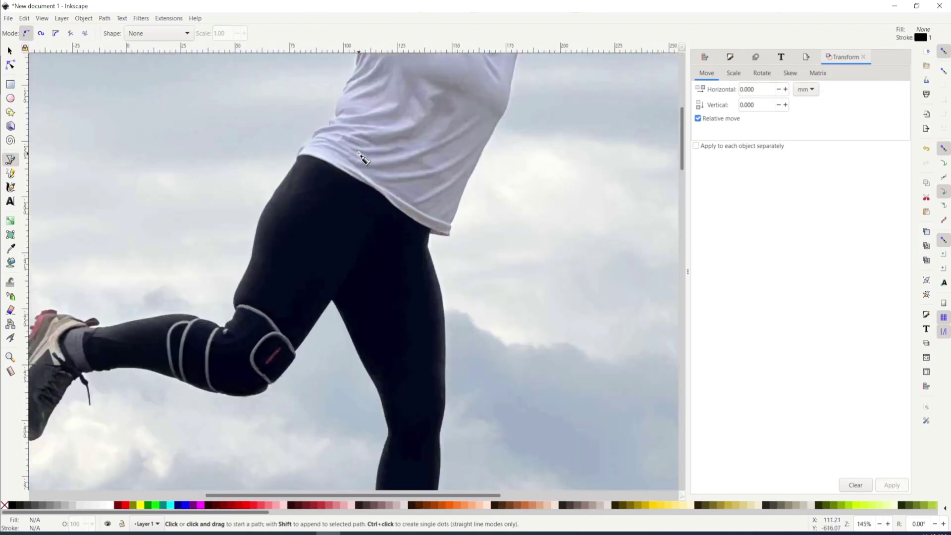
{"action": "scroll", "coordinate": [363, 158], "scroll_direction": "up", "scroll_amount": 8}
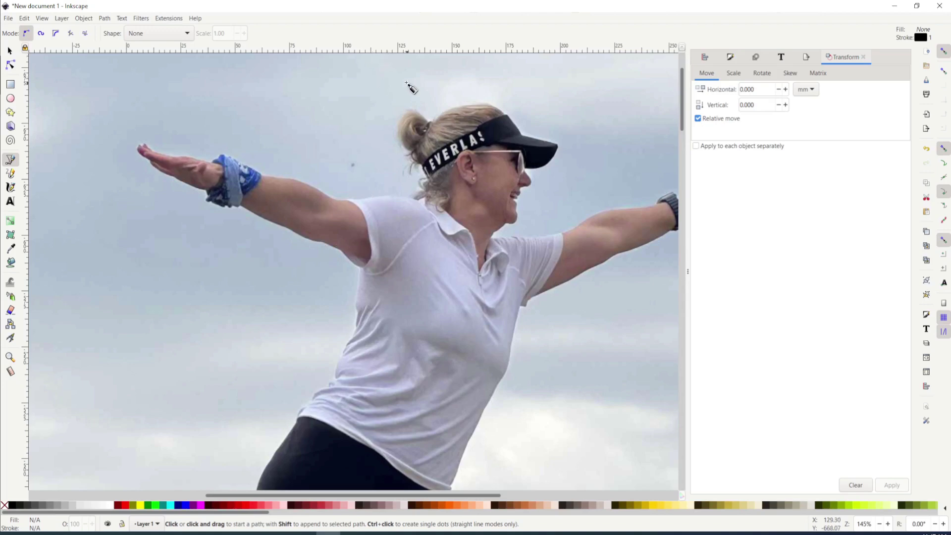
{"action": "scroll", "coordinate": [452, 138], "scroll_direction": "up", "scroll_amount": 2, "text": "ctrl"}
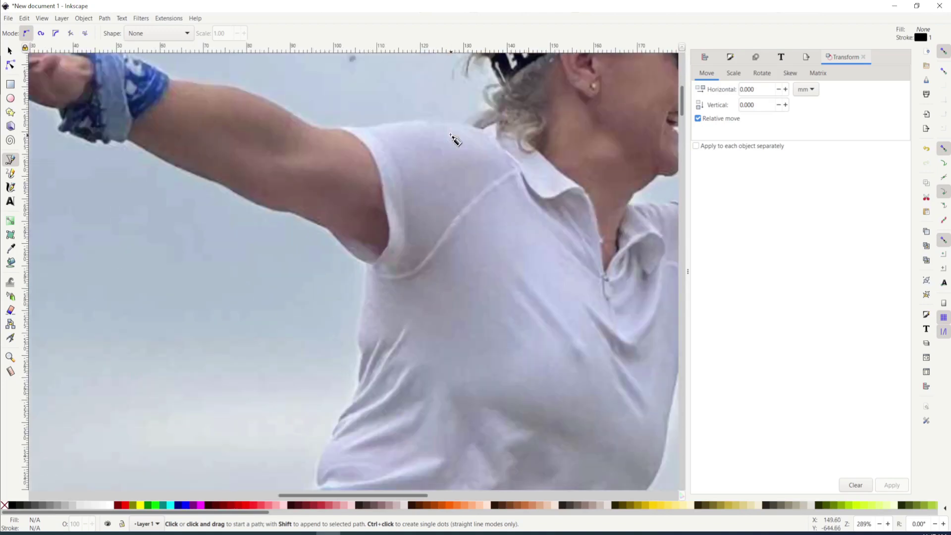
{"action": "scroll", "coordinate": [466, 226], "scroll_direction": "up", "scroll_amount": 3}
{"action": "scroll", "coordinate": [465, 226], "scroll_direction": "up", "scroll_amount": 3}
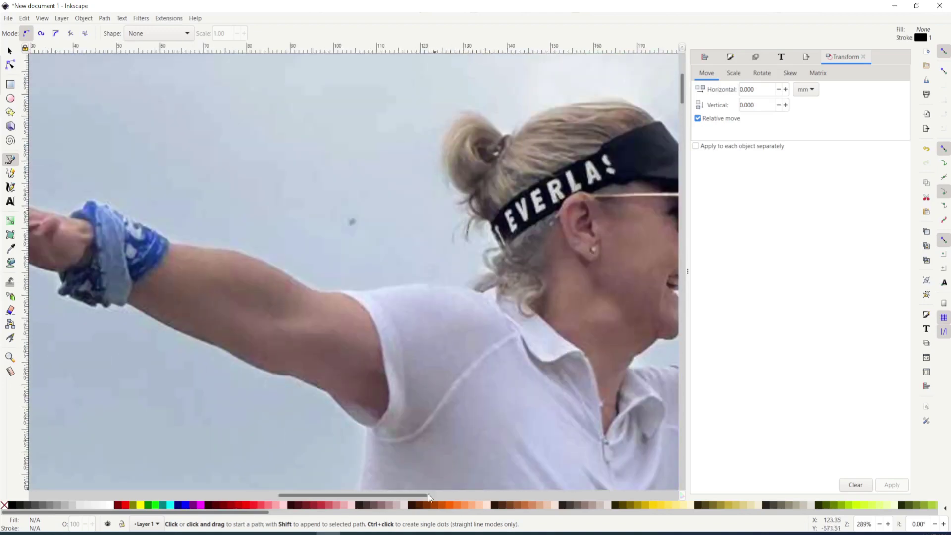
Step: Start the outline at the visor top and trace around the hair bun and headband to the shoulder
{"action": "left_click_drag", "start_coordinate": [417, 495], "coordinate": [434, 495]}
{"action": "key", "text": "minus"}
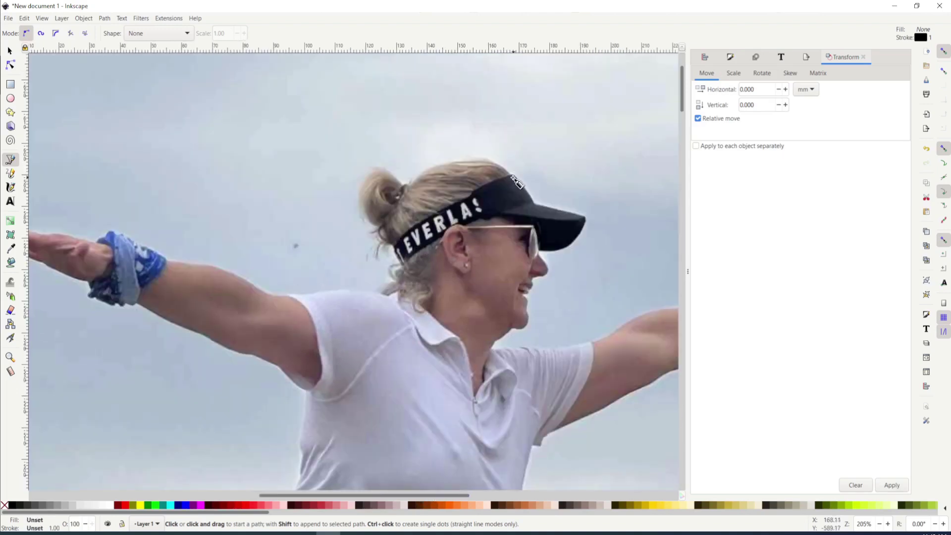
{"action": "key", "text": "plus"}
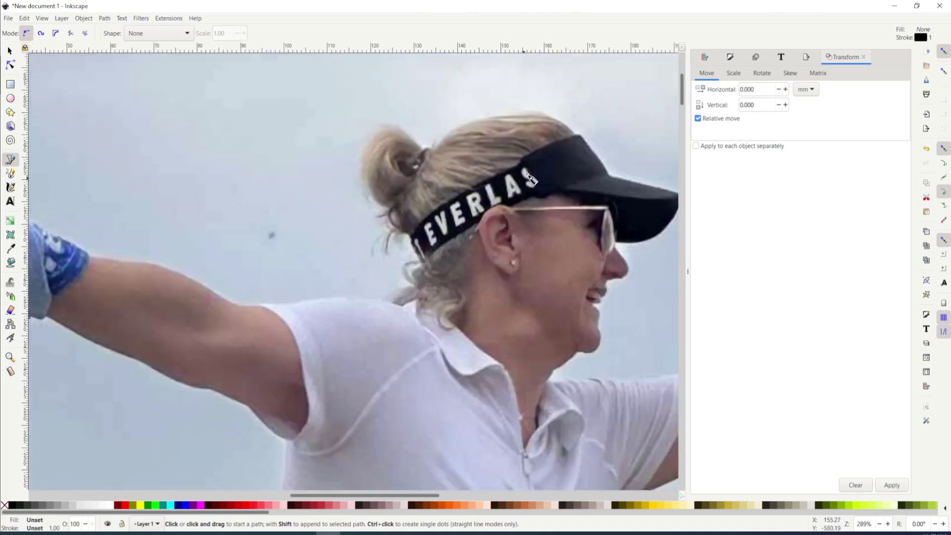
{"action": "left_click", "coordinate": [578, 138]}
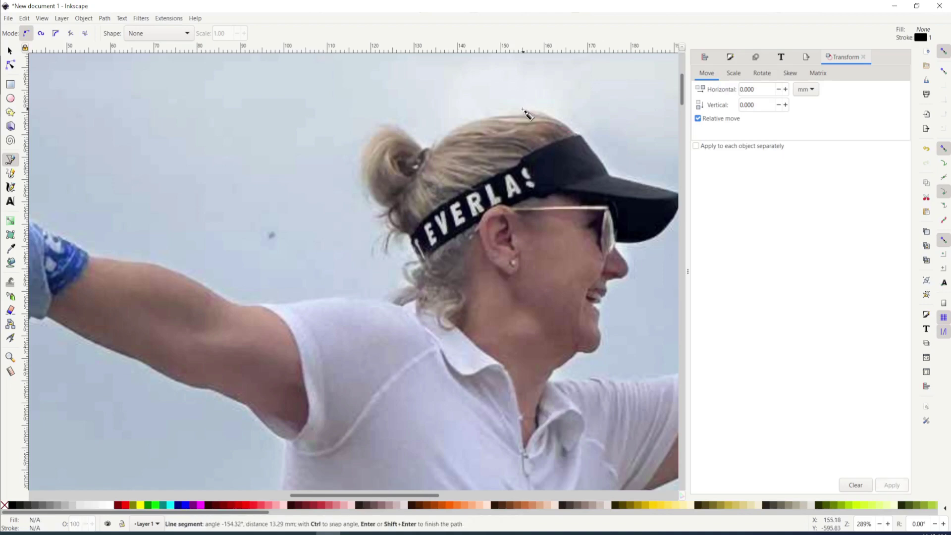
{"action": "left_click", "coordinate": [436, 148]}
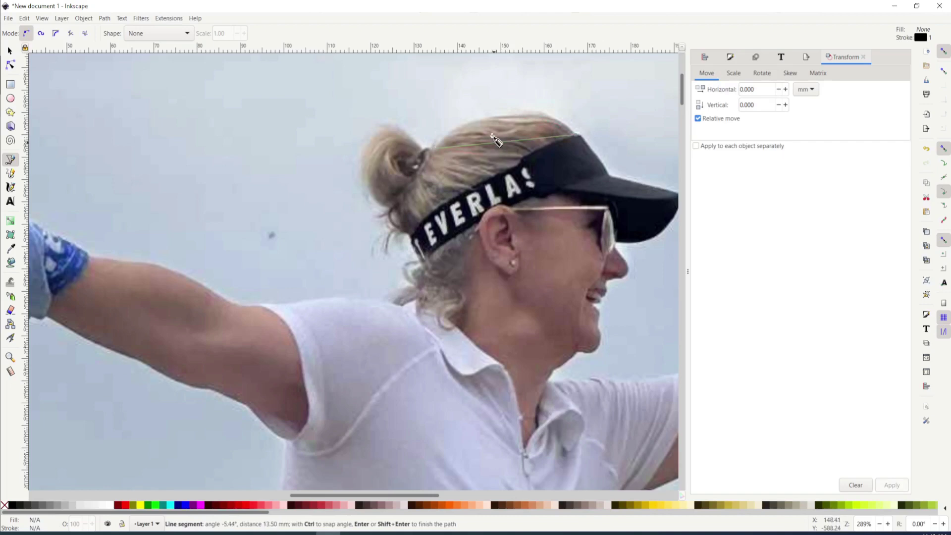
{"action": "left_click", "coordinate": [386, 124]}
{"action": "left_click", "coordinate": [360, 169]}
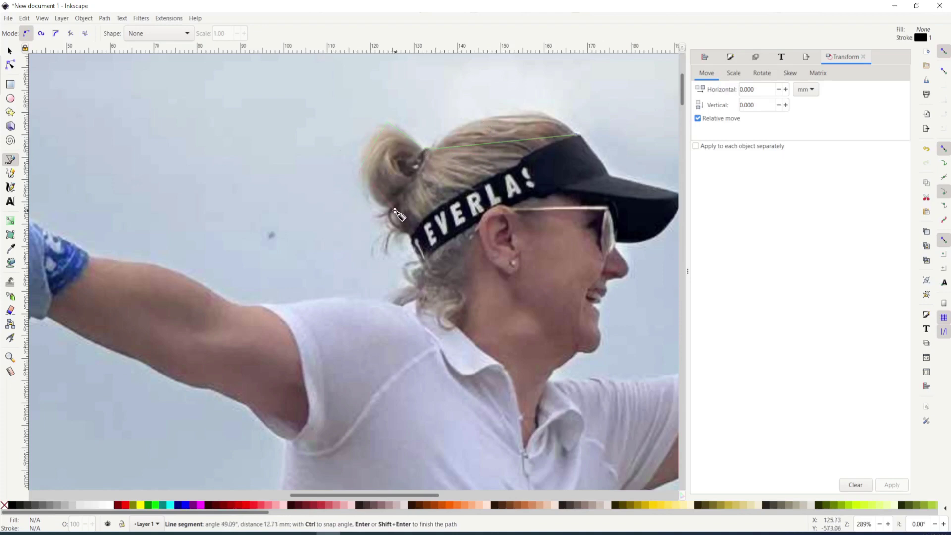
{"action": "left_click", "coordinate": [412, 239]}
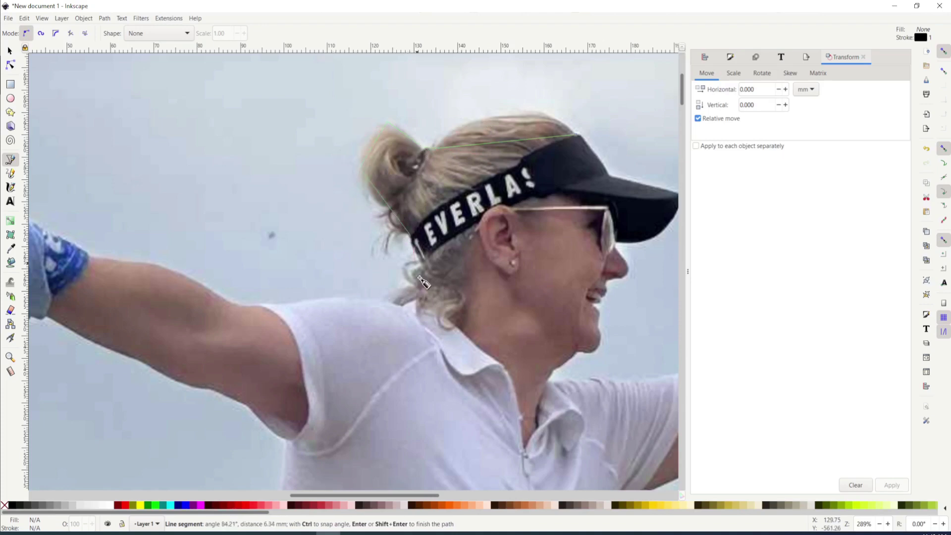
{"action": "left_click", "coordinate": [426, 273]}
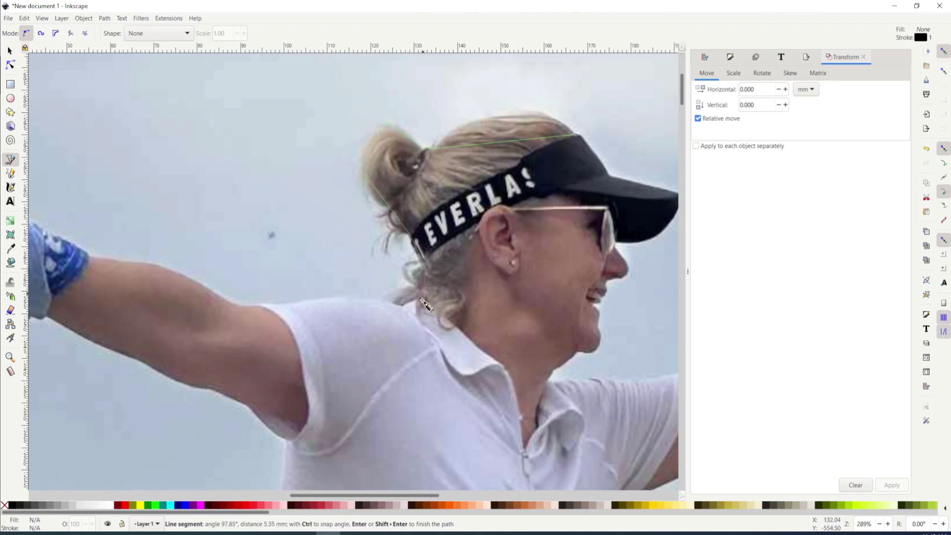
{"action": "left_click", "coordinate": [416, 301]}
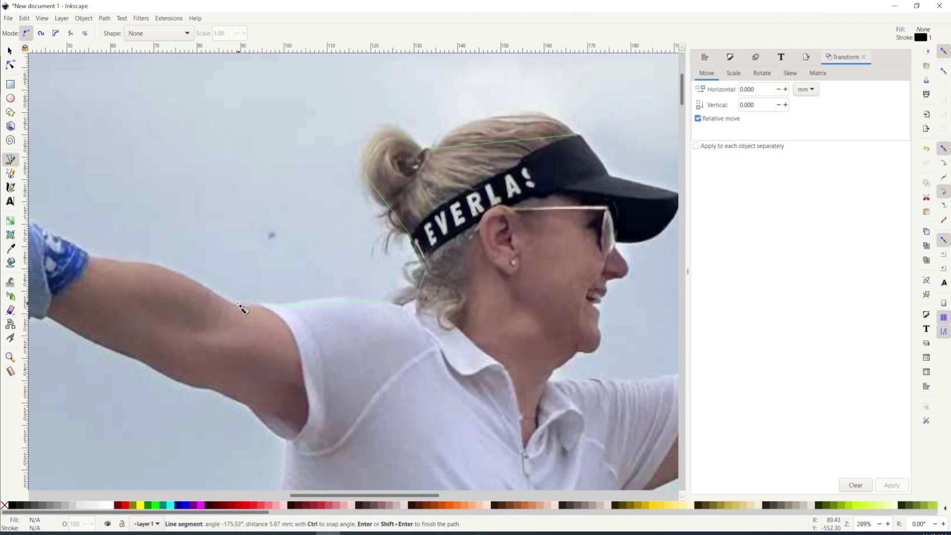
Step: Trace along the top of the arm to the fingertips, then back under the wrist toward the armpit
{"action": "left_click", "coordinate": [89, 257]}
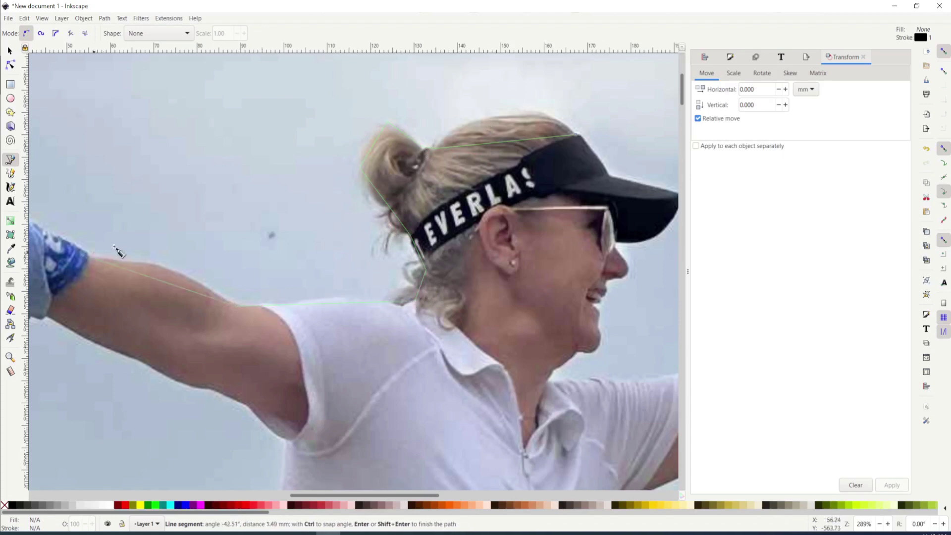
{"action": "left_click_drag", "start_coordinate": [371, 495], "coordinate": [308, 495]}
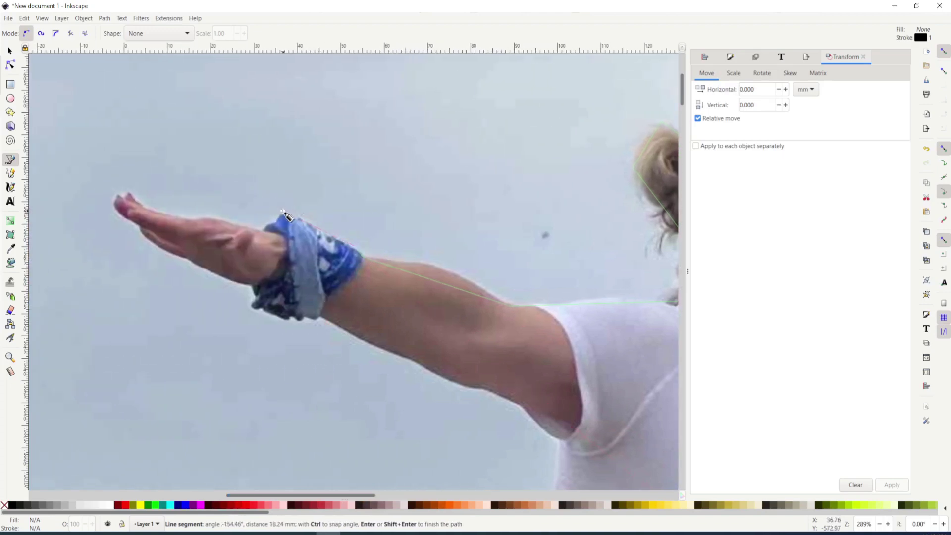
{"action": "left_click", "coordinate": [264, 229]}
{"action": "left_click", "coordinate": [131, 193]}
{"action": "left_click", "coordinate": [110, 200]}
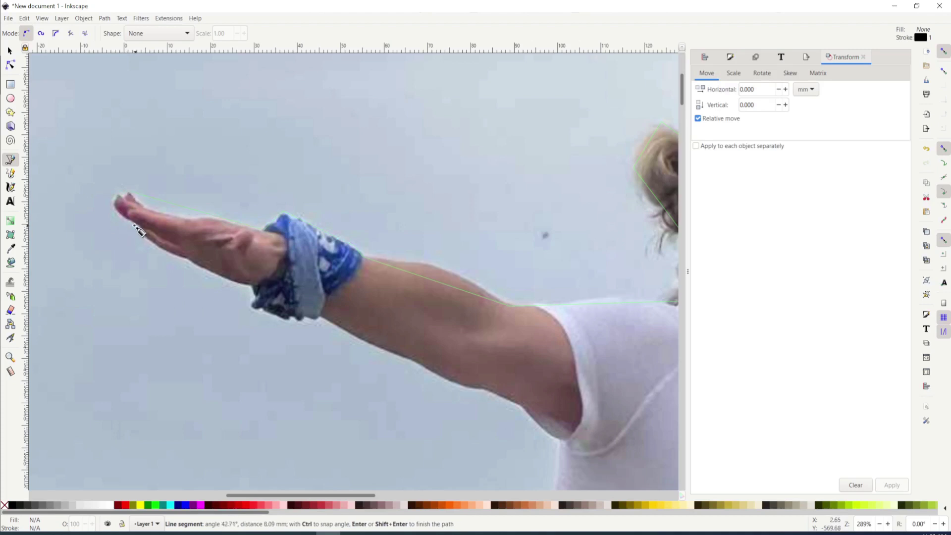
{"action": "left_click", "coordinate": [139, 226]}
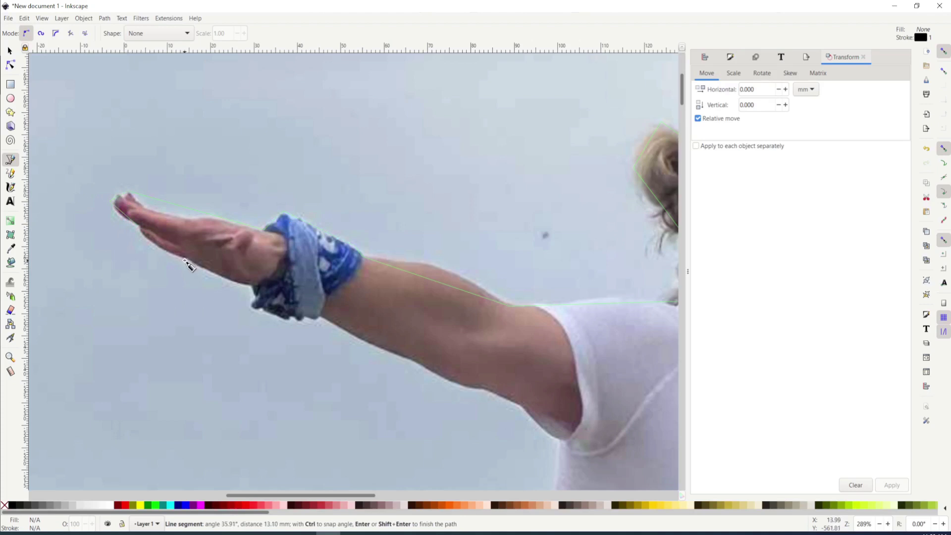
{"action": "left_click", "coordinate": [250, 288]}
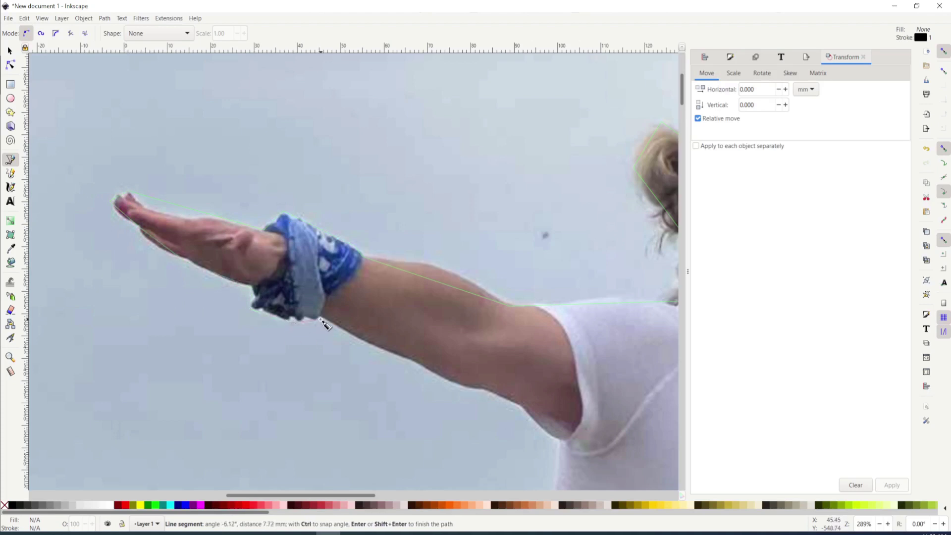
{"action": "left_click", "coordinate": [525, 411]}
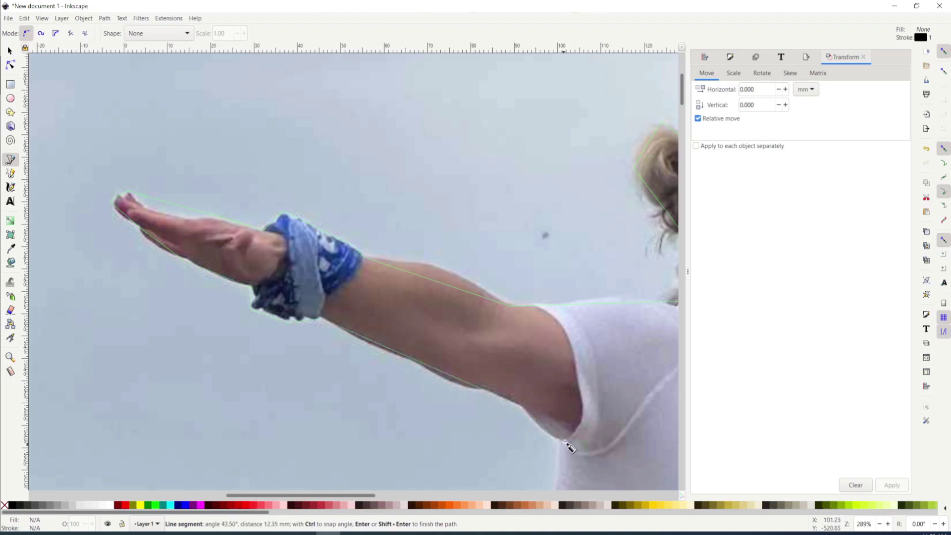
Step: Trace from the armpit down the torso to the shirt hem, along the thigh to the knee strap
{"action": "left_click", "coordinate": [566, 441]}
{"action": "scroll", "coordinate": [568, 444], "scroll_direction": "down", "scroll_amount": 10}
{"action": "left_click", "coordinate": [508, 395]}
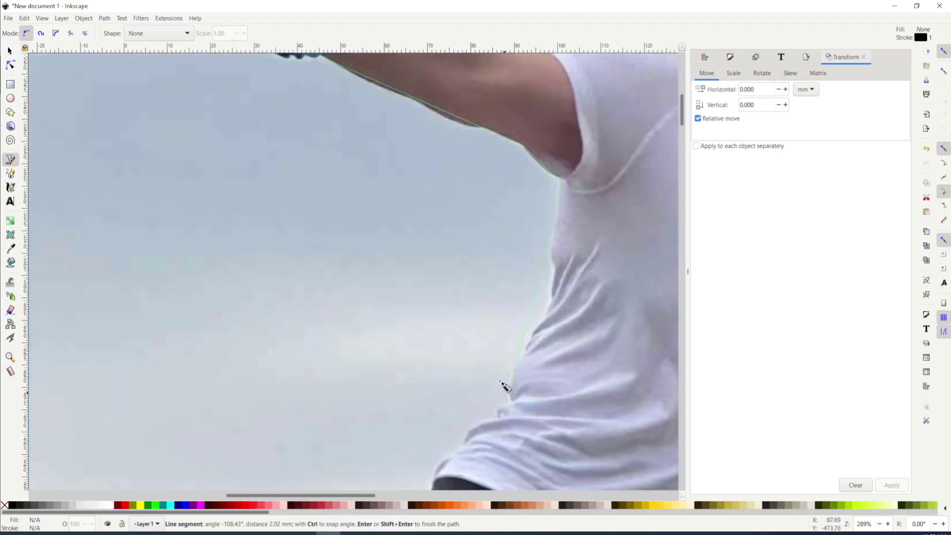
{"action": "scroll", "coordinate": [504, 385], "scroll_direction": "down", "scroll_amount": 9}
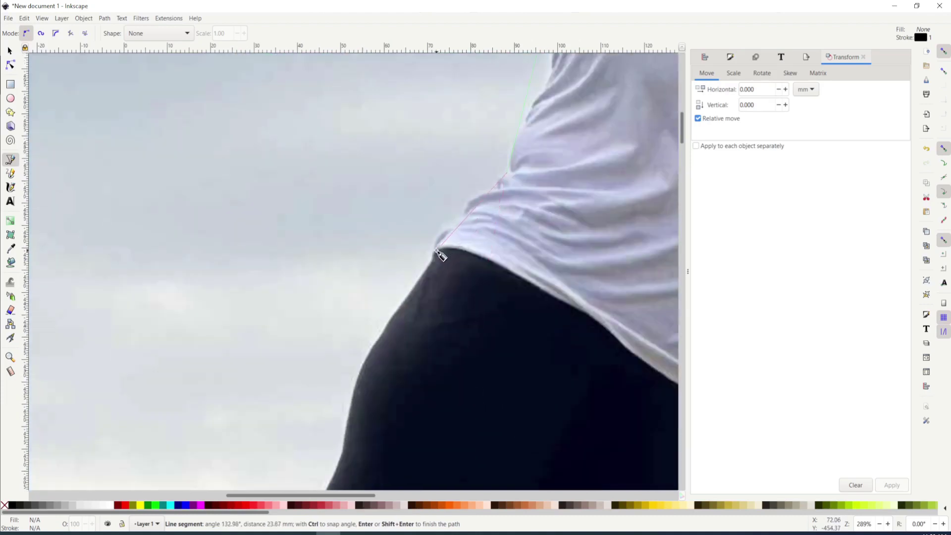
{"action": "left_click", "coordinate": [436, 251]}
{"action": "scroll", "coordinate": [367, 280], "scroll_direction": "down", "scroll_amount": 5}
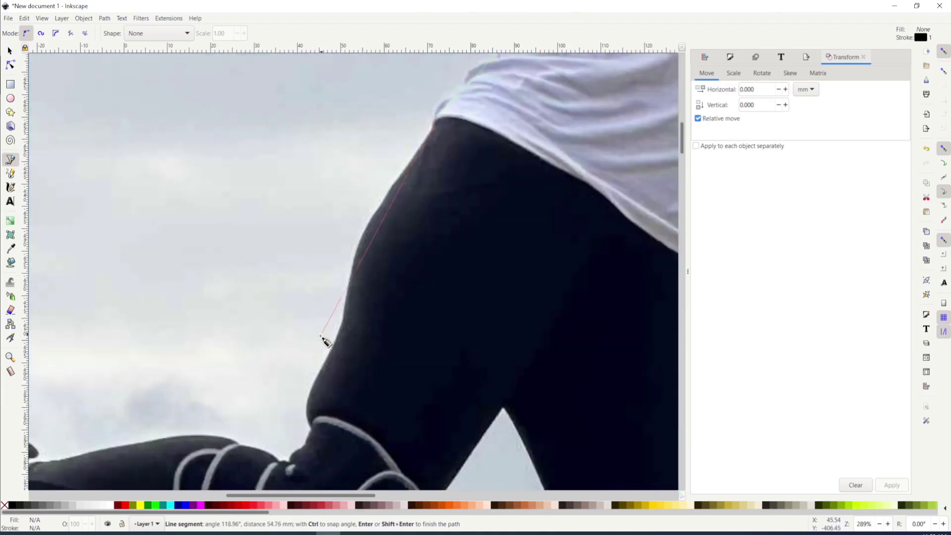
{"action": "left_click", "coordinate": [353, 248]}
{"action": "left_click", "coordinate": [313, 391]}
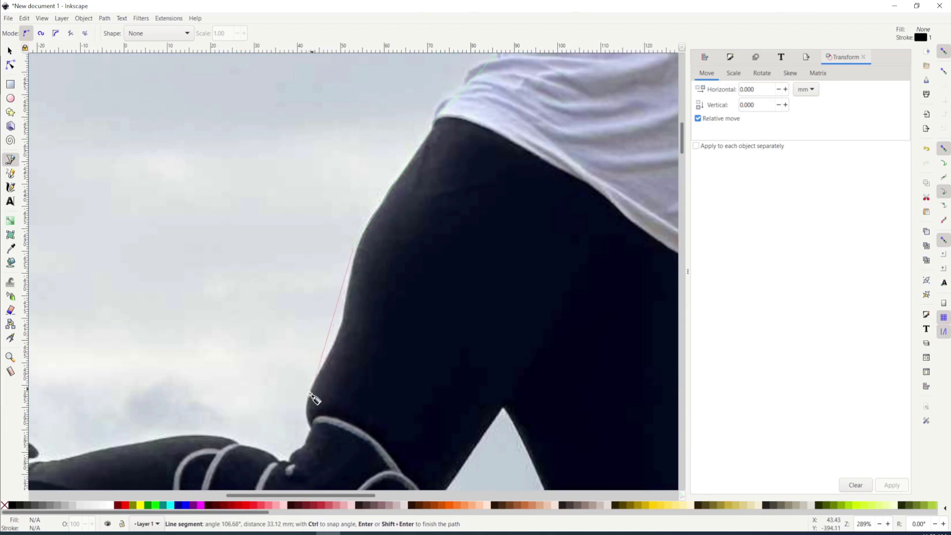
{"action": "left_click", "coordinate": [312, 428]}
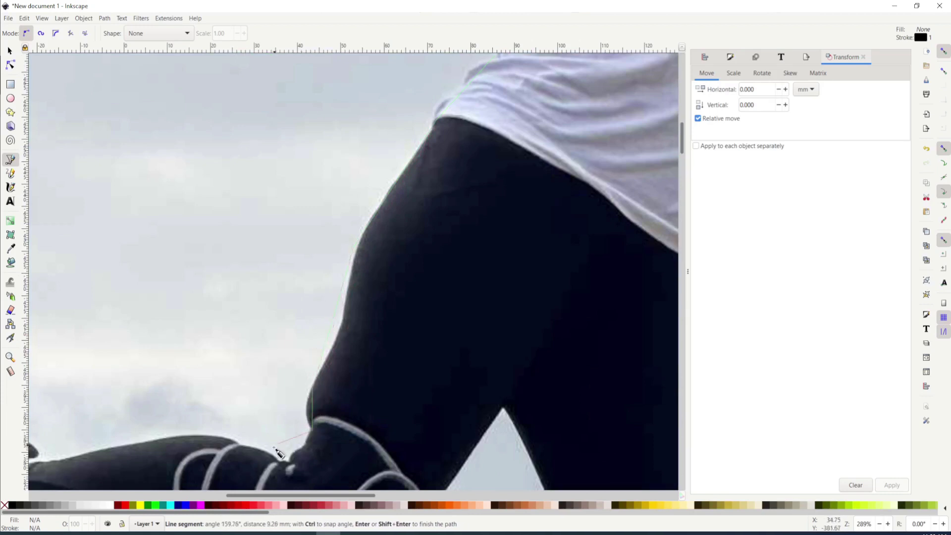
{"action": "left_click", "coordinate": [290, 468]}
{"action": "left_click", "coordinate": [236, 441]}
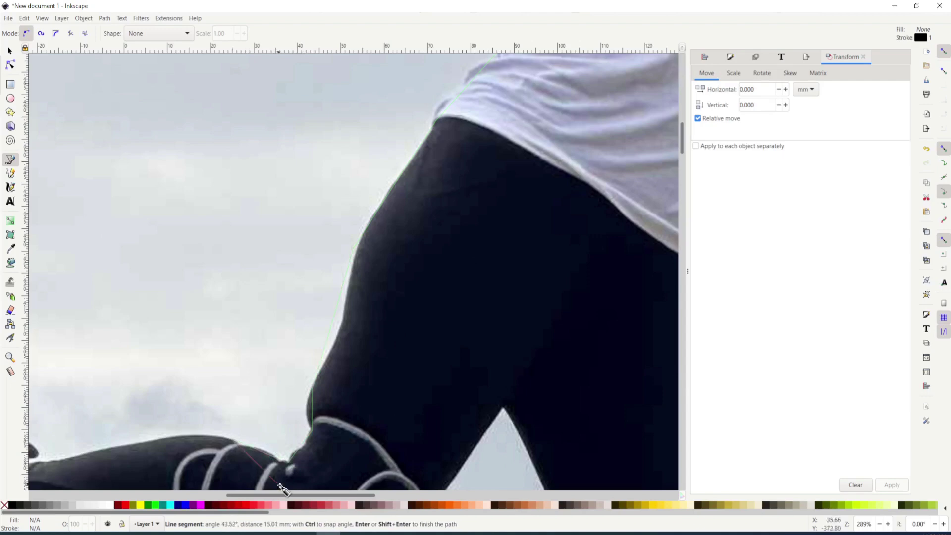
Step: Trace along the shin around the raised shoe's top, toe and sole, back to the shin
{"action": "scroll", "coordinate": [240, 431], "scroll_direction": "left", "scroll_amount": 10}
{"action": "scroll", "coordinate": [243, 423], "scroll_direction": "down", "scroll_amount": 4}
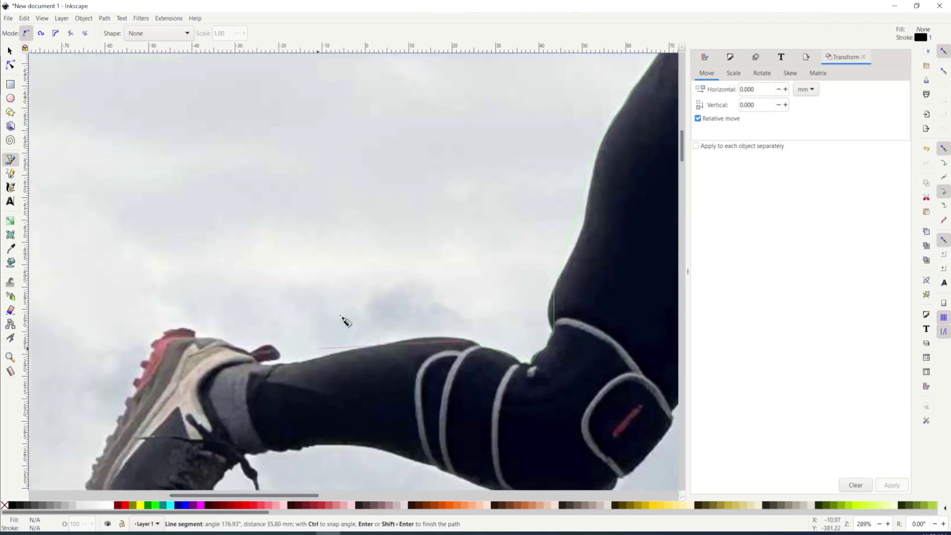
{"action": "left_click", "coordinate": [261, 365]}
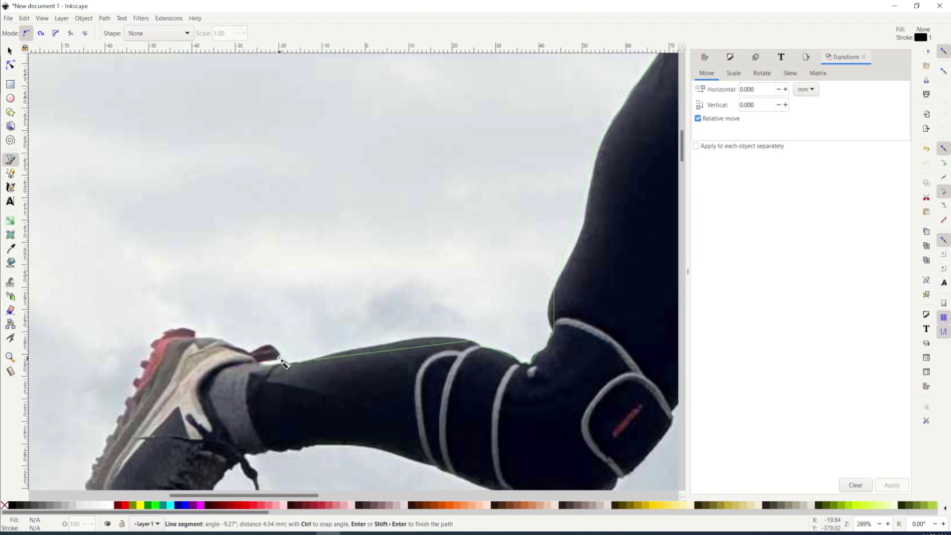
{"action": "left_click", "coordinate": [243, 353]}
{"action": "left_click", "coordinate": [197, 341]}
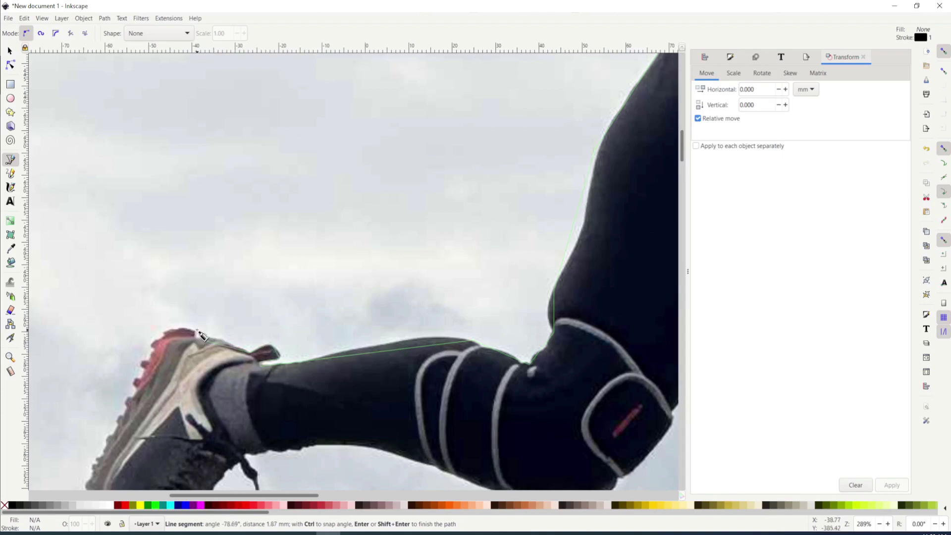
{"action": "left_click", "coordinate": [162, 338]}
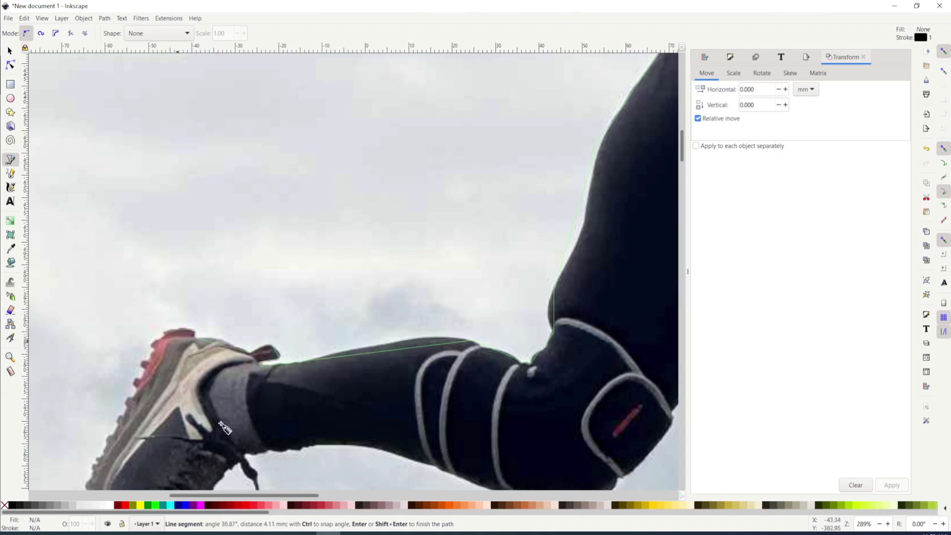
{"action": "scroll", "coordinate": [271, 277], "scroll_direction": "left", "scroll_amount": 10}
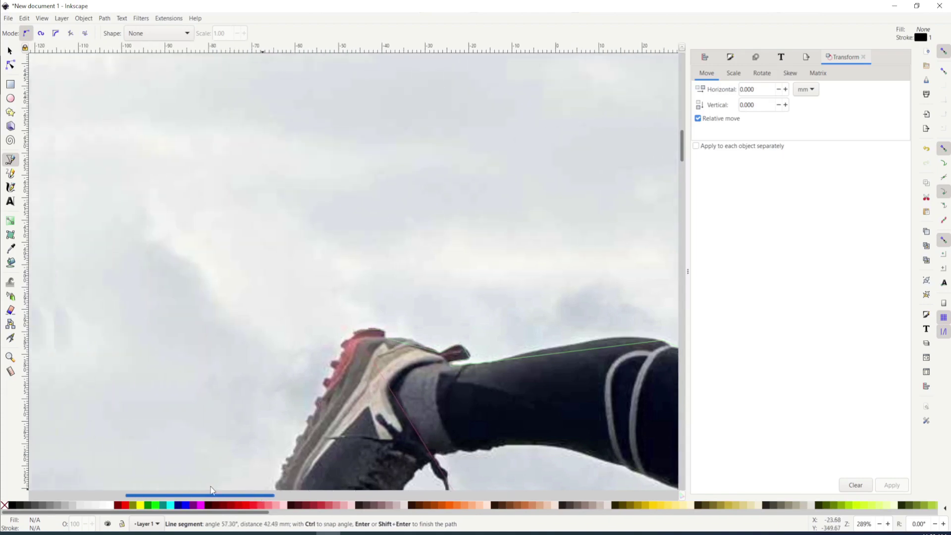
{"action": "scroll", "coordinate": [278, 270], "scroll_direction": "down", "scroll_amount": 10}
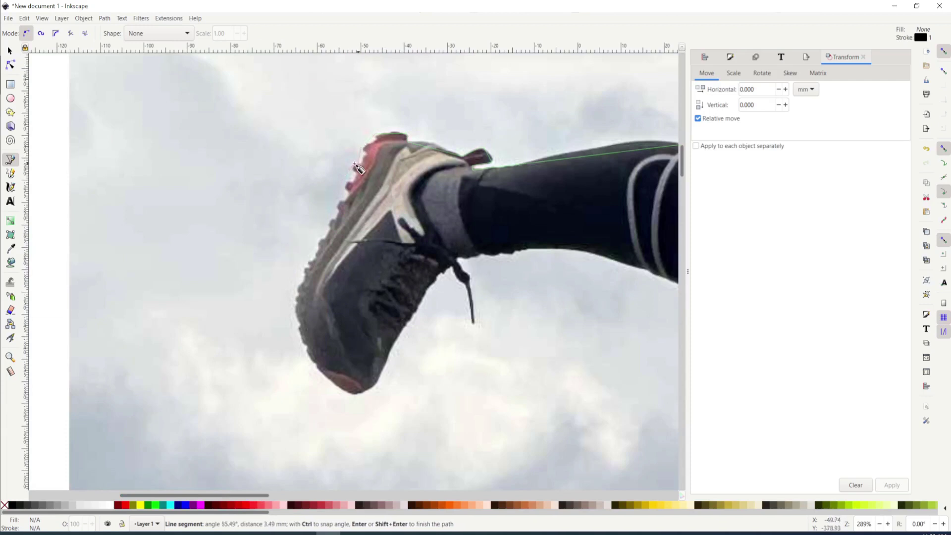
{"action": "left_click", "coordinate": [297, 294]}
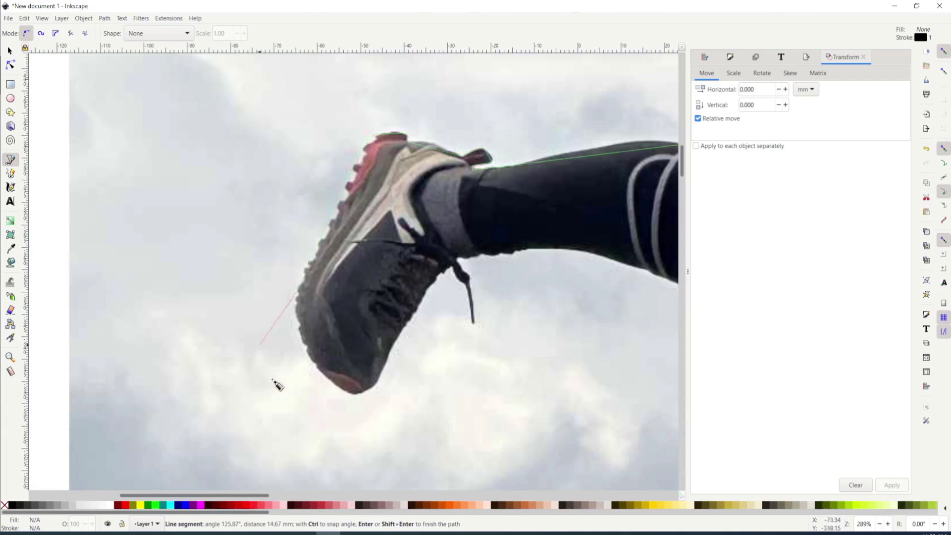
{"action": "left_click", "coordinate": [317, 365]}
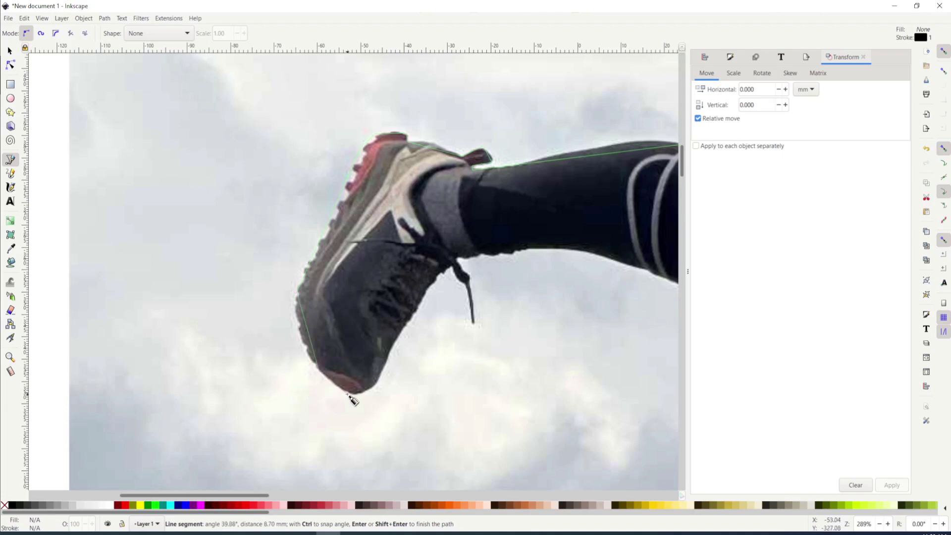
{"action": "left_click", "coordinate": [347, 395]}
{"action": "left_click", "coordinate": [375, 384]}
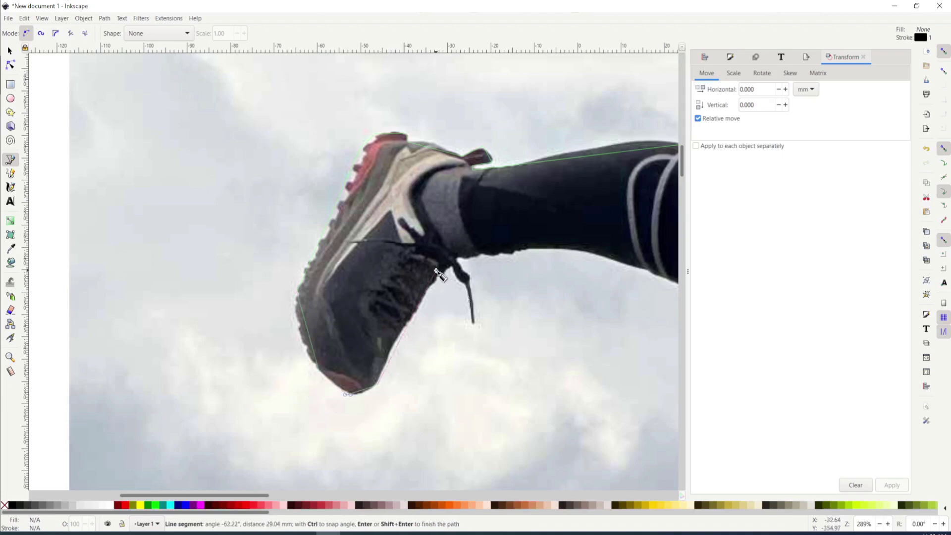
{"action": "left_click", "coordinate": [472, 258]}
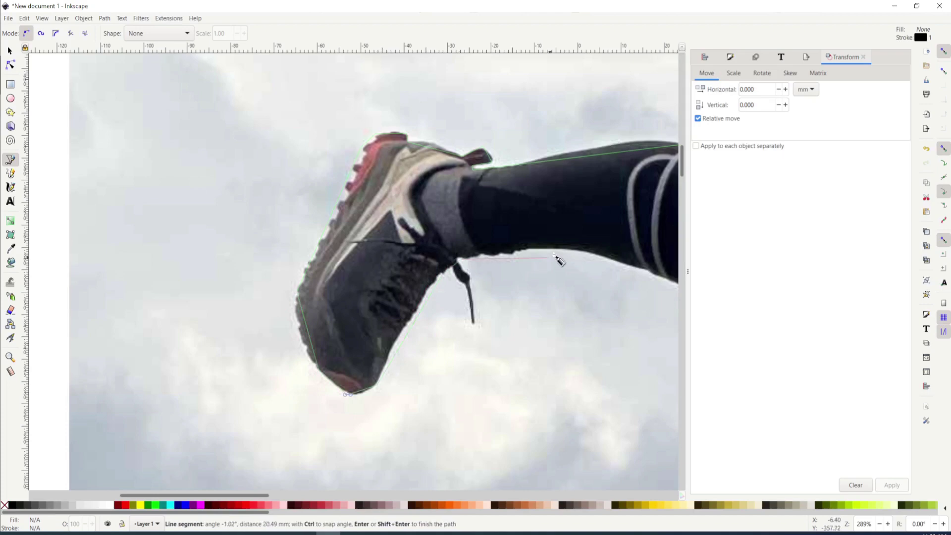
{"action": "left_click", "coordinate": [529, 251]}
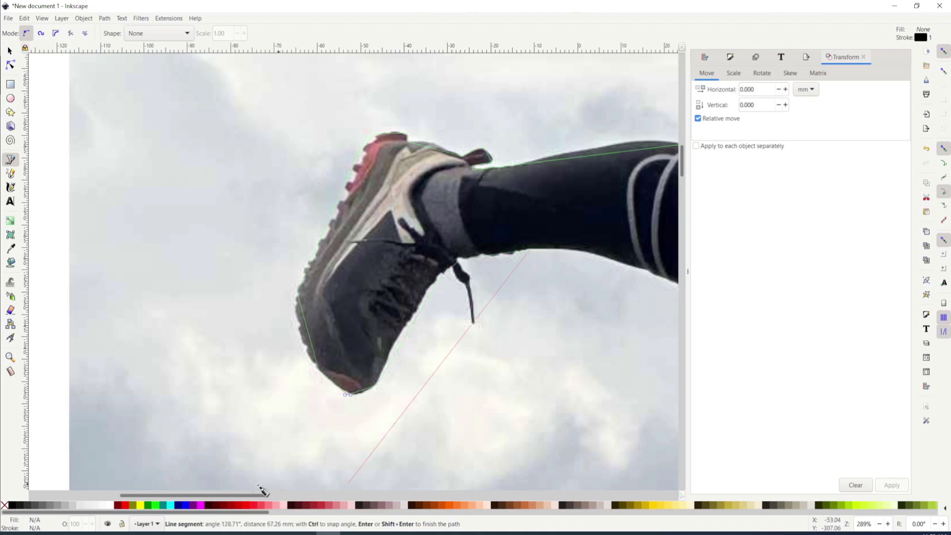
Step: Trace the leg's underside around the knee to the crotch and down the standing leg
{"action": "left_click_drag", "start_coordinate": [248, 495], "coordinate": [342, 495]}
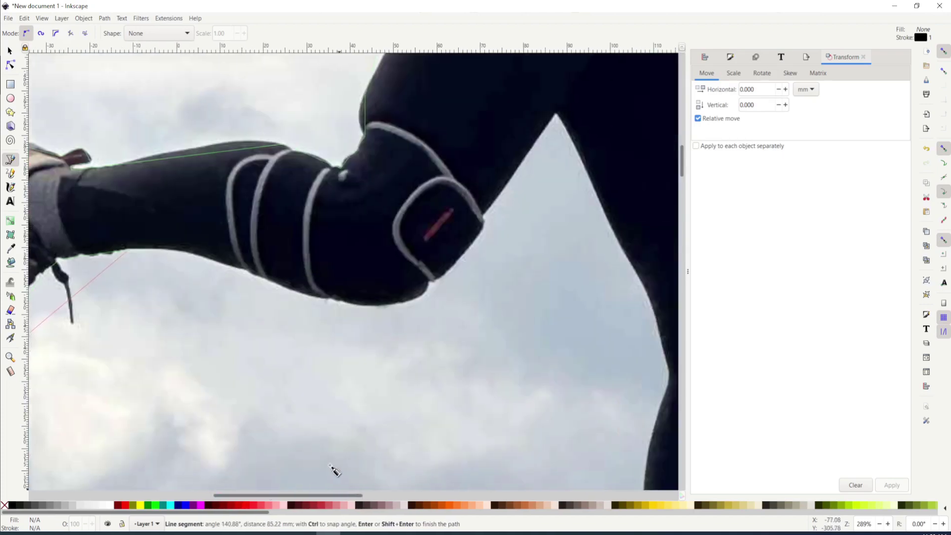
{"action": "left_click", "coordinate": [328, 300]}
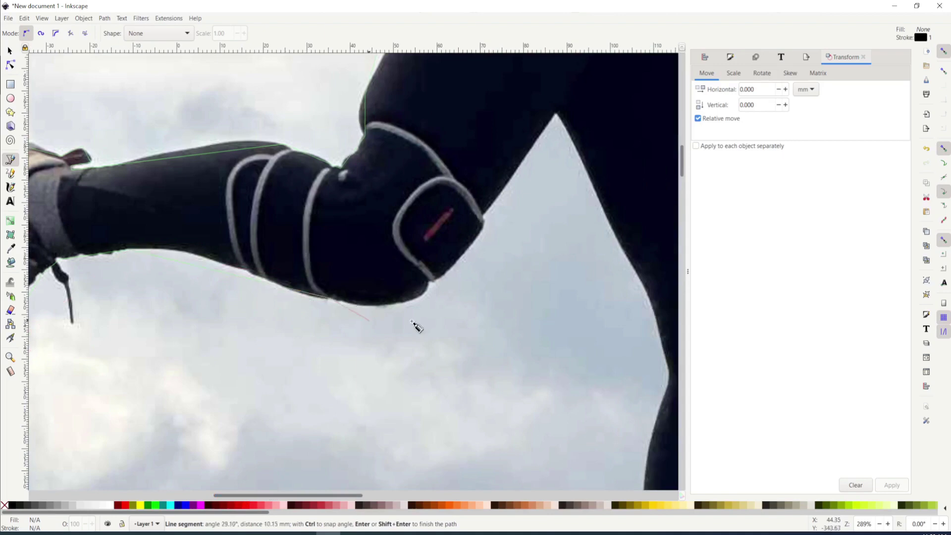
{"action": "left_click", "coordinate": [413, 301]}
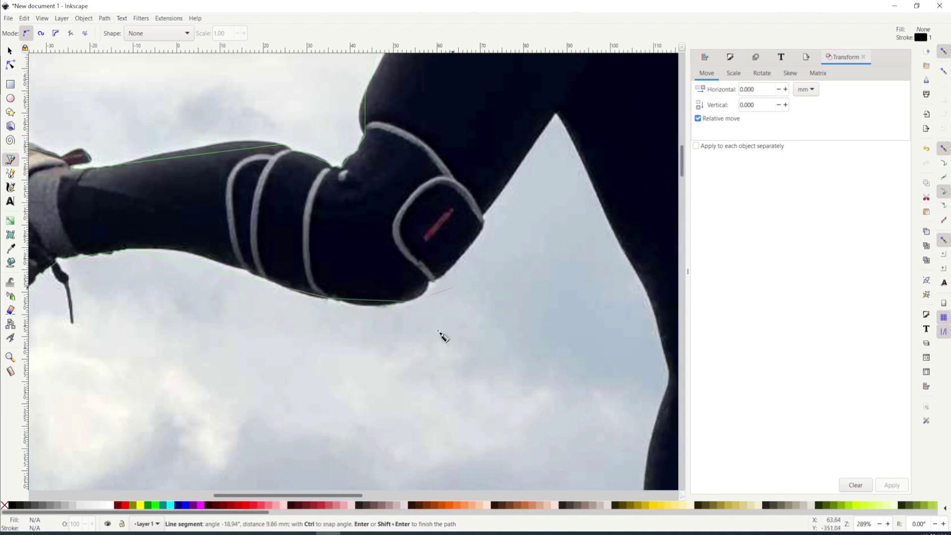
{"action": "left_click", "coordinate": [429, 281]}
{"action": "left_click", "coordinate": [484, 218]}
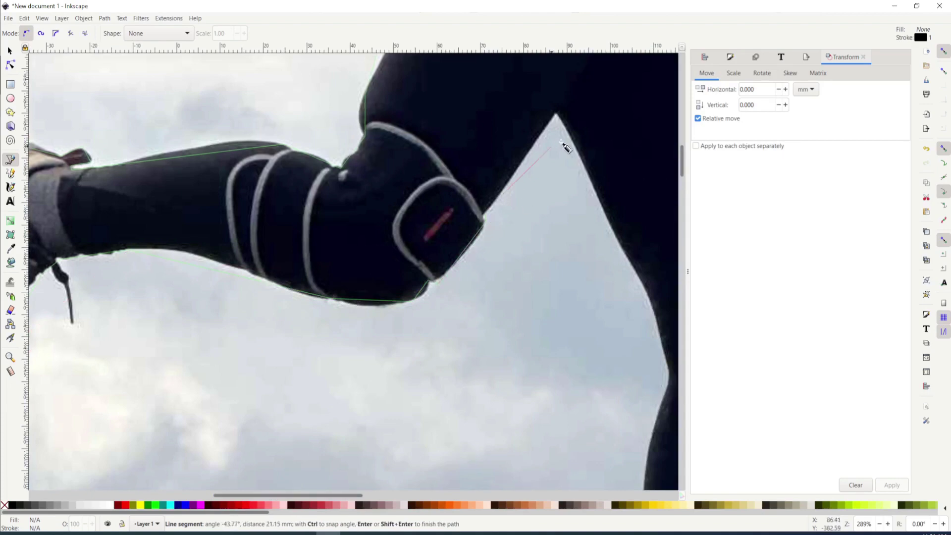
{"action": "left_click", "coordinate": [556, 115]}
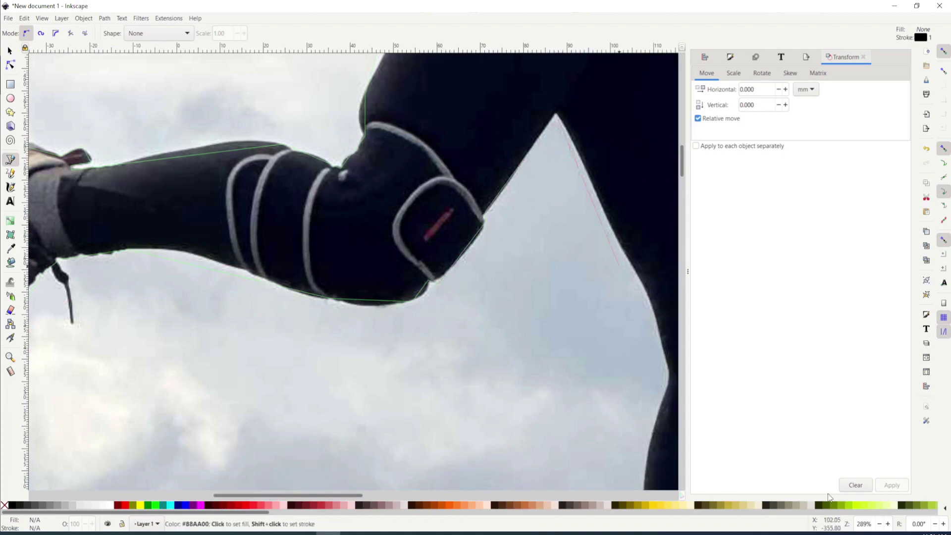
{"action": "left_click", "coordinate": [671, 373]}
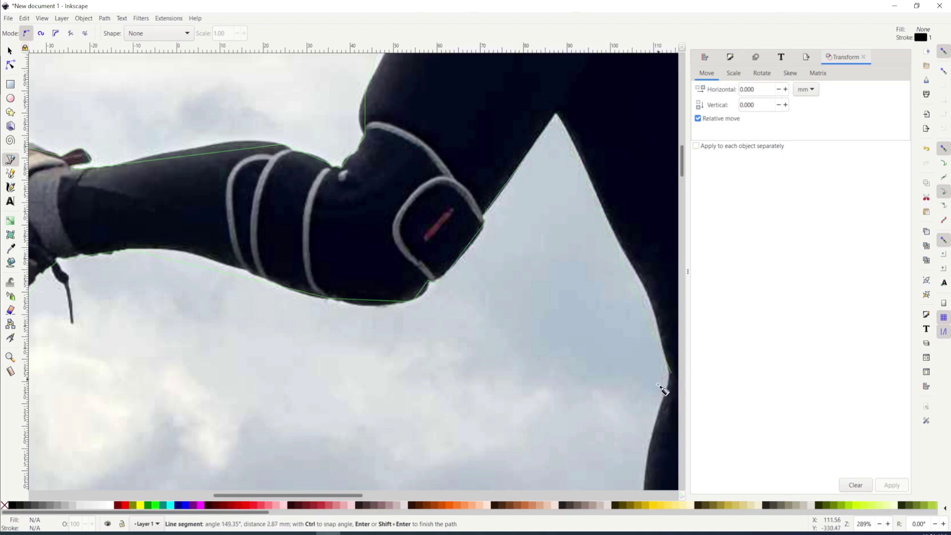
{"action": "scroll", "coordinate": [648, 392], "scroll_direction": "down", "scroll_amount": 10}
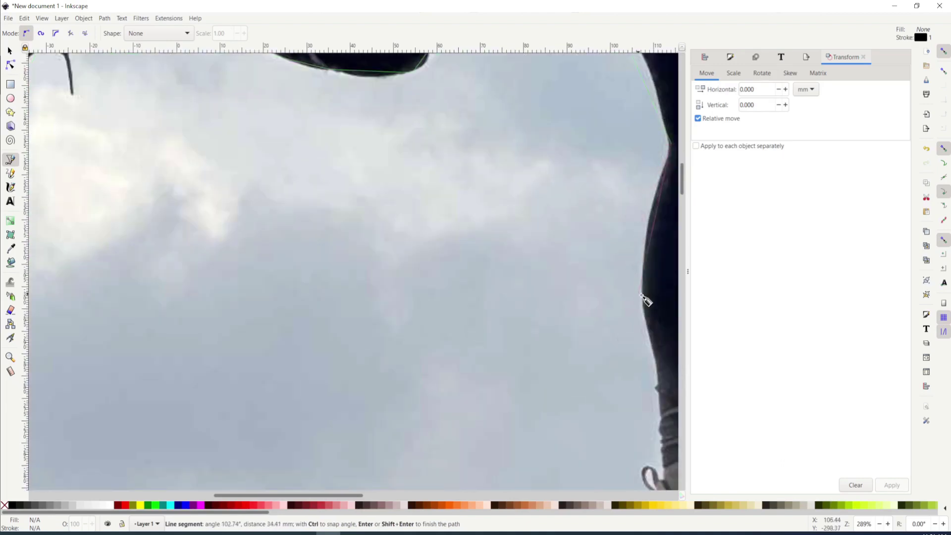
{"action": "left_click", "coordinate": [642, 297]}
Step: Trace around the standing shoe's heel down to where it meets the board
{"action": "left_click_drag", "start_coordinate": [320, 496], "coordinate": [357, 496]}
{"action": "scroll", "coordinate": [518, 401], "scroll_direction": "down", "scroll_amount": 10}
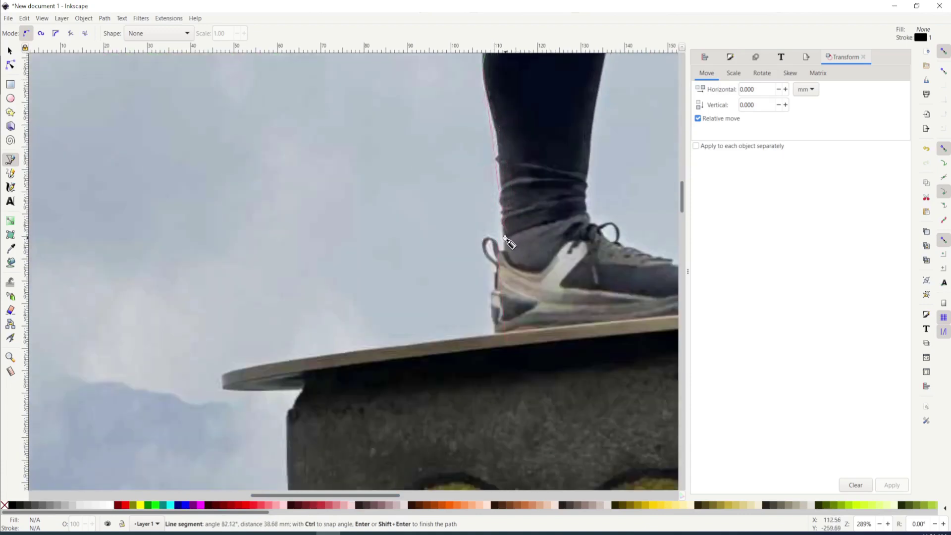
{"action": "left_click", "coordinate": [506, 241]}
{"action": "left_click", "coordinate": [497, 256]}
{"action": "left_click", "coordinate": [488, 241]}
{"action": "left_click", "coordinate": [484, 251]}
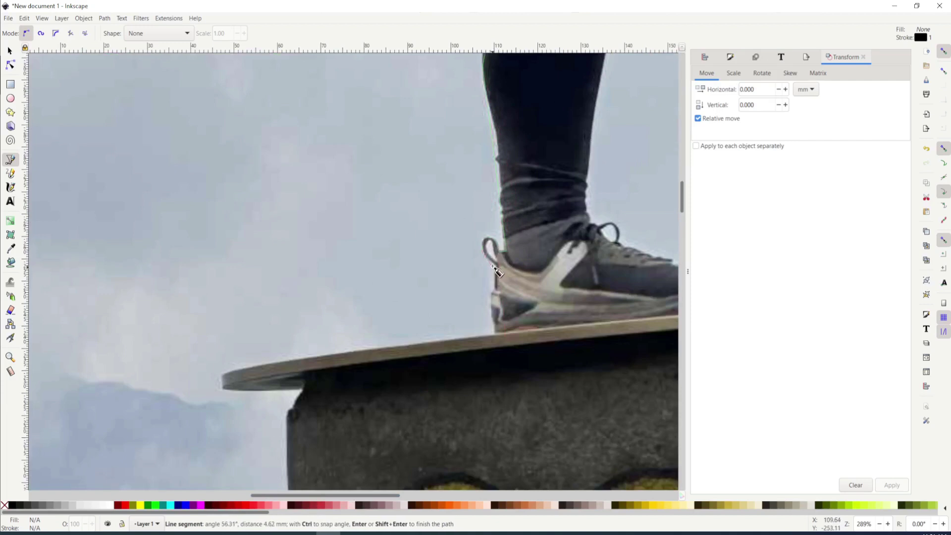
{"action": "left_click", "coordinate": [493, 294]}
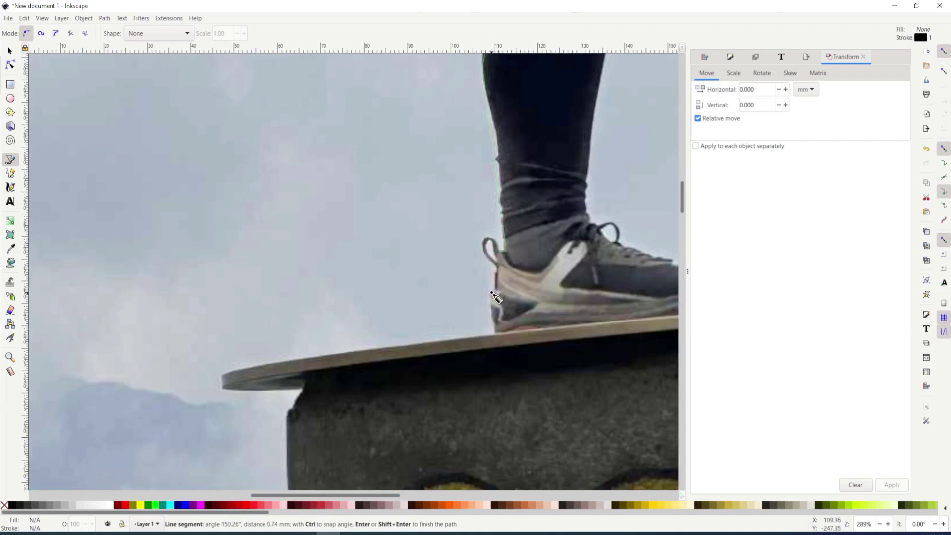
{"action": "left_click", "coordinate": [492, 333]}
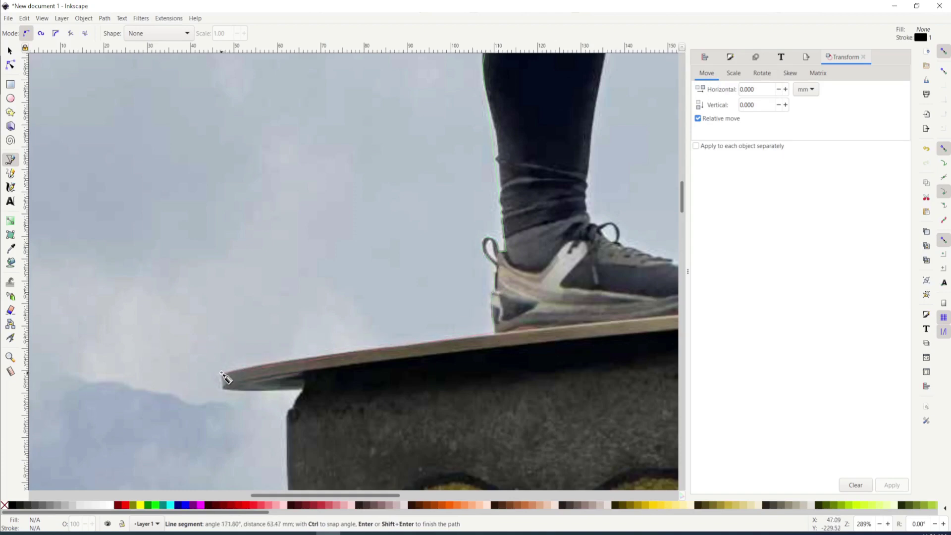
Step: Trace from the board's left tip down the post's left side, across its base, up to the board's underside
{"action": "left_click", "coordinate": [222, 389]}
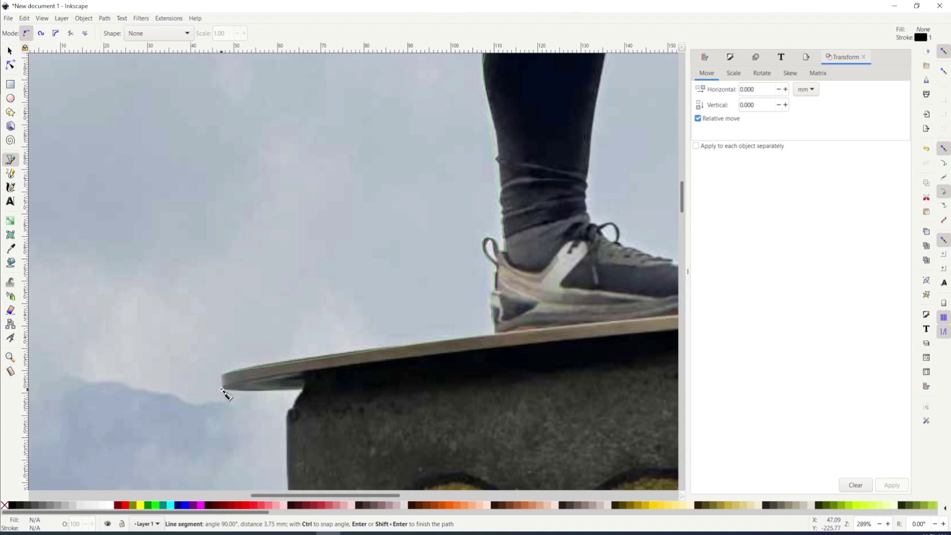
{"action": "left_click", "coordinate": [301, 390]}
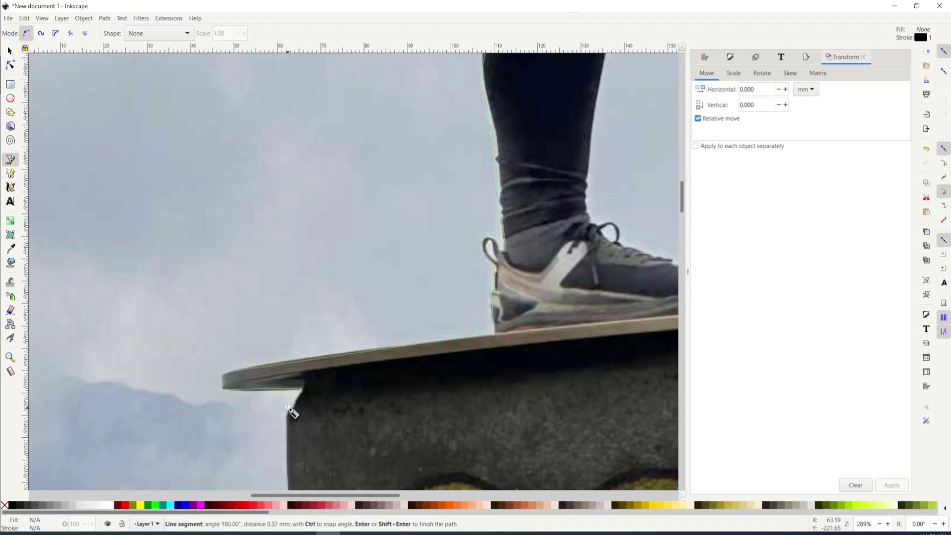
{"action": "scroll", "coordinate": [291, 416], "scroll_direction": "down", "scroll_amount": 10}
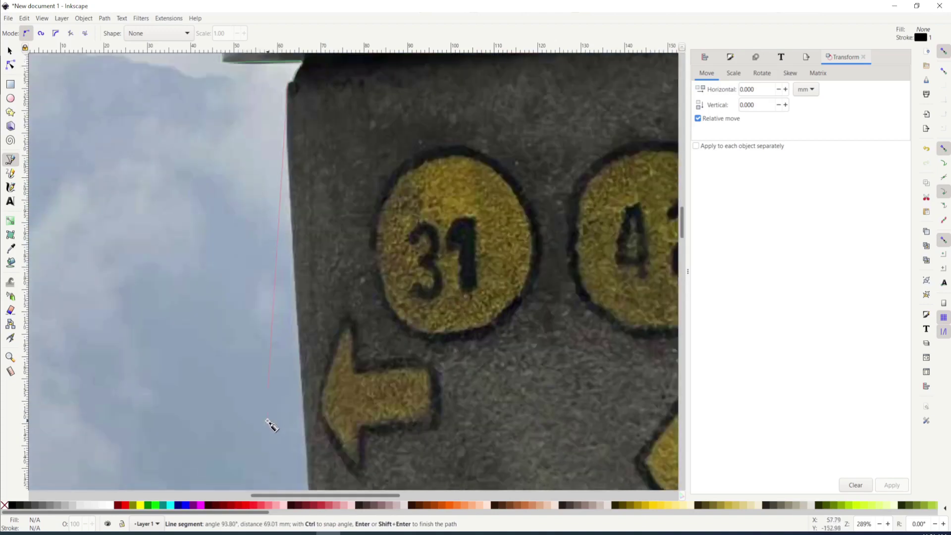
{"action": "scroll", "coordinate": [273, 421], "scroll_direction": "down", "scroll_amount": 4}
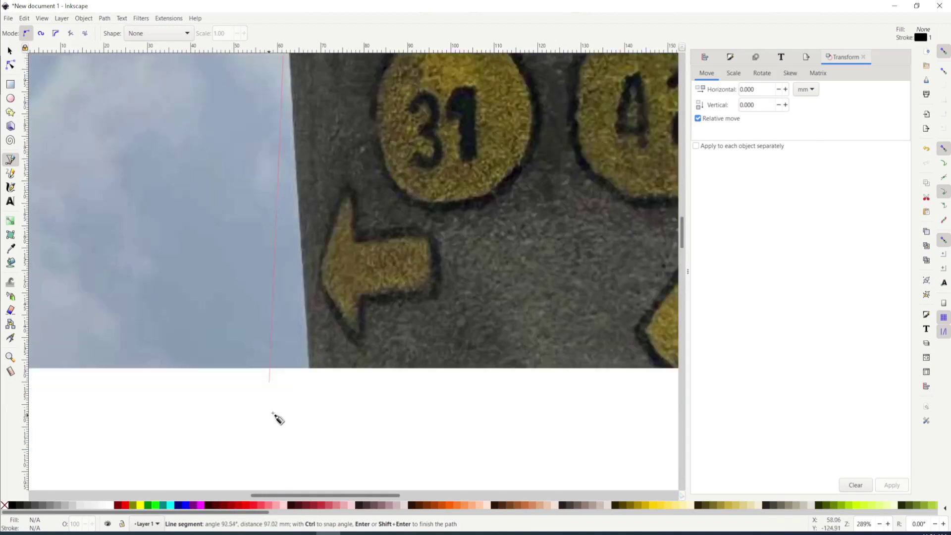
{"action": "left_click", "coordinate": [307, 368]}
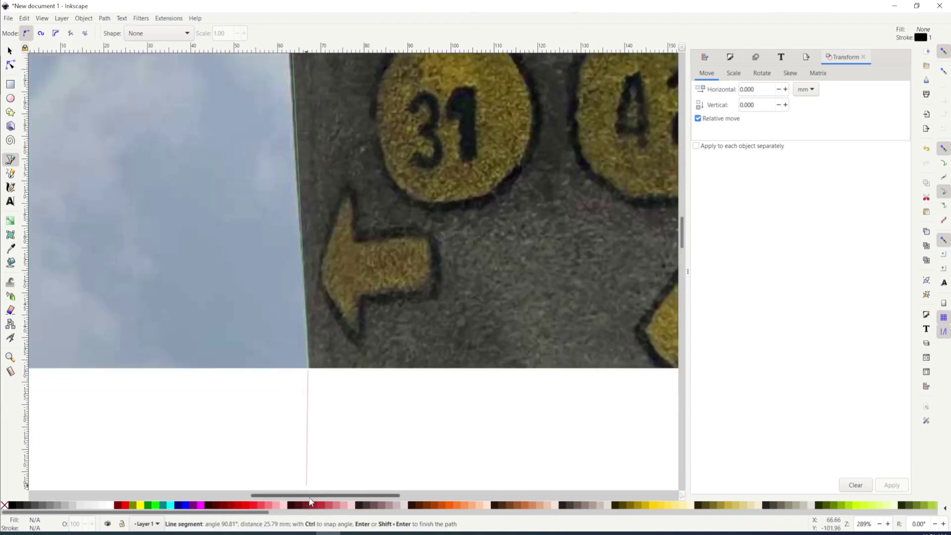
{"action": "left_click_drag", "start_coordinate": [318, 496], "coordinate": [440, 495]}
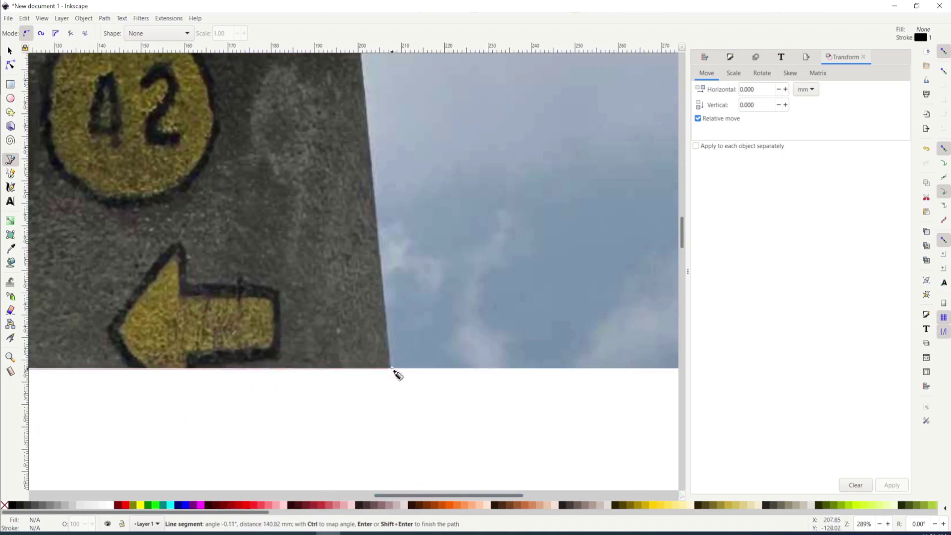
{"action": "scroll", "coordinate": [384, 153], "scroll_direction": "up", "scroll_amount": 13}
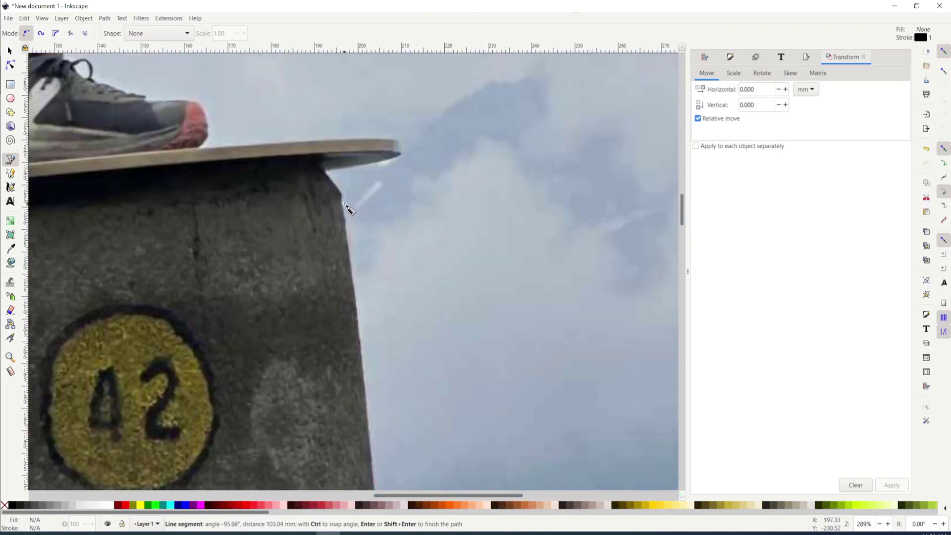
{"action": "left_click", "coordinate": [344, 193]}
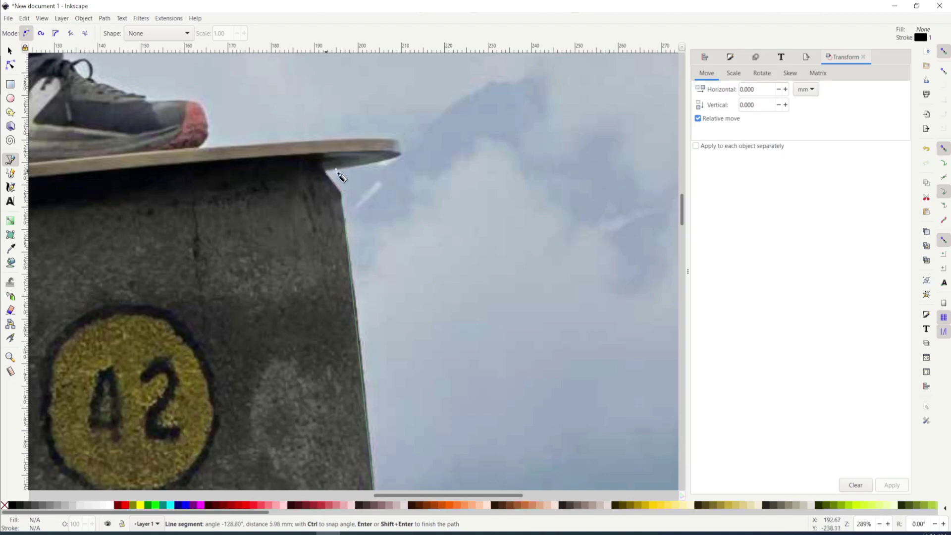
{"action": "left_click_drag", "start_coordinate": [306, 172], "coordinate": [292, 172]}
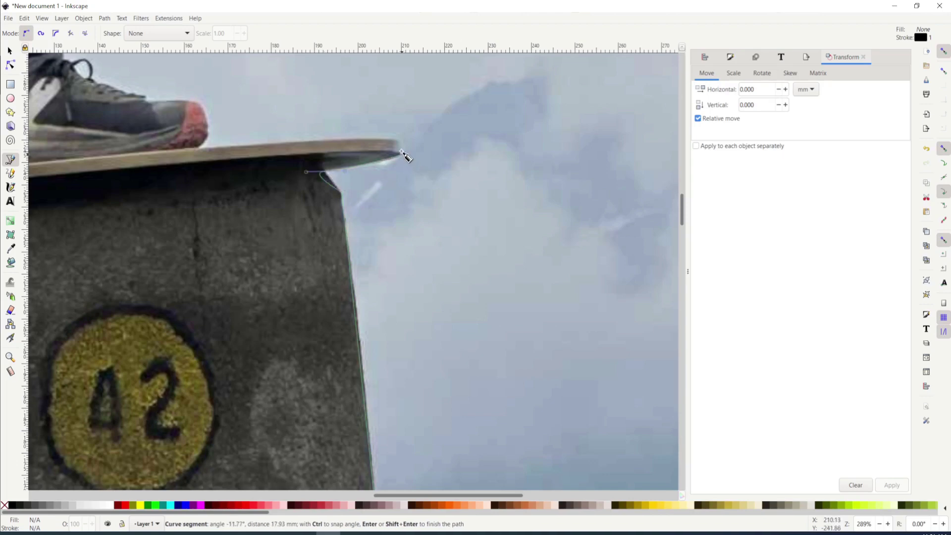
Step: Trace around the board's right tip and along its top edge to the shoe
{"action": "left_click", "coordinate": [402, 148]}
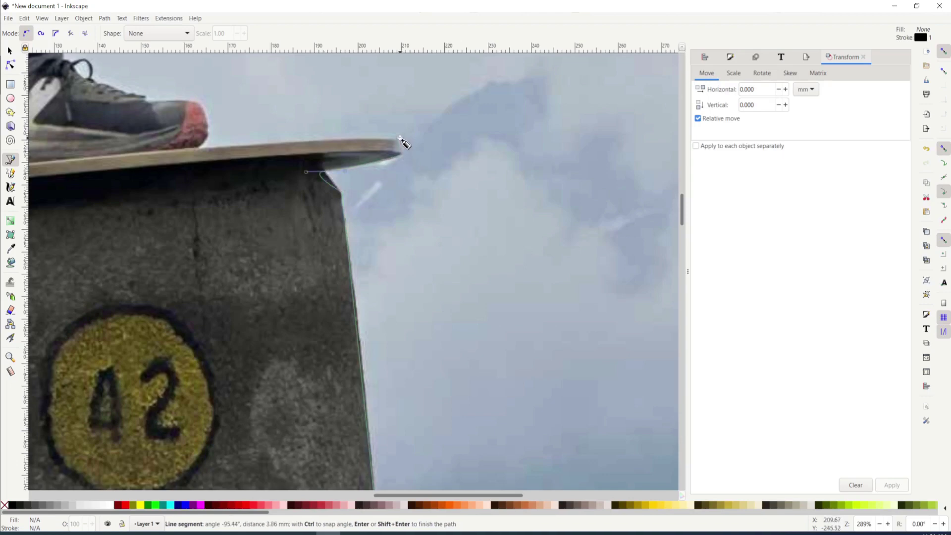
{"action": "left_click", "coordinate": [202, 143]}
{"action": "left_click", "coordinate": [202, 105]}
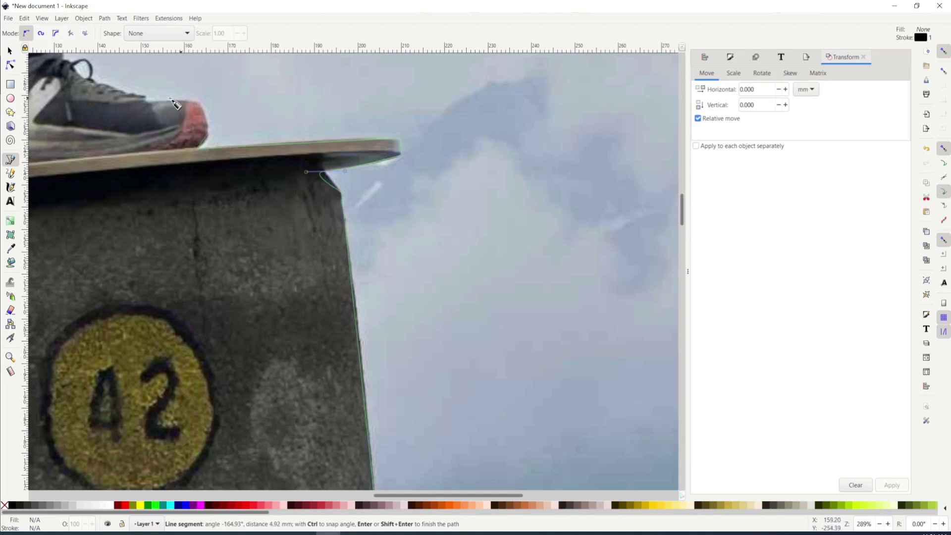
{"action": "left_click", "coordinate": [153, 106]}
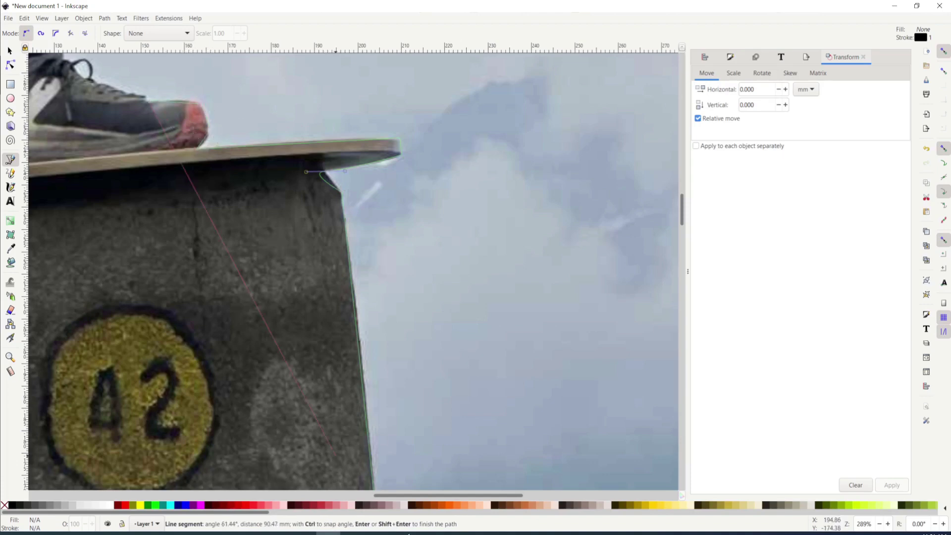
Step: Trace up the standing leg past the right knee to the shirt hem corner and side
{"action": "scroll", "coordinate": [398, 496], "scroll_direction": "left", "scroll_amount": 8}
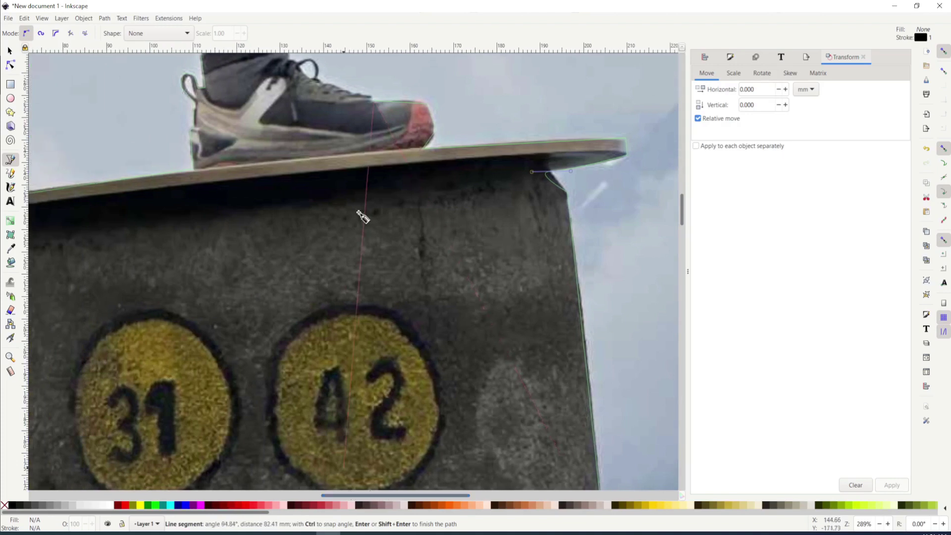
{"action": "scroll", "coordinate": [389, 82], "scroll_direction": "up", "scroll_amount": 6}
{"action": "scroll", "coordinate": [388, 82], "scroll_direction": "up", "scroll_amount": 2}
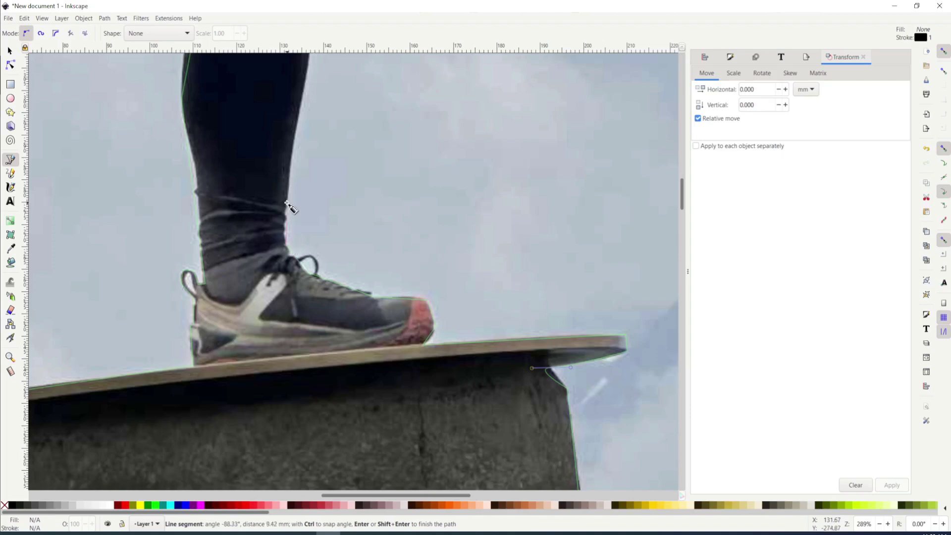
{"action": "scroll", "coordinate": [307, 203], "scroll_direction": "up", "scroll_amount": 10}
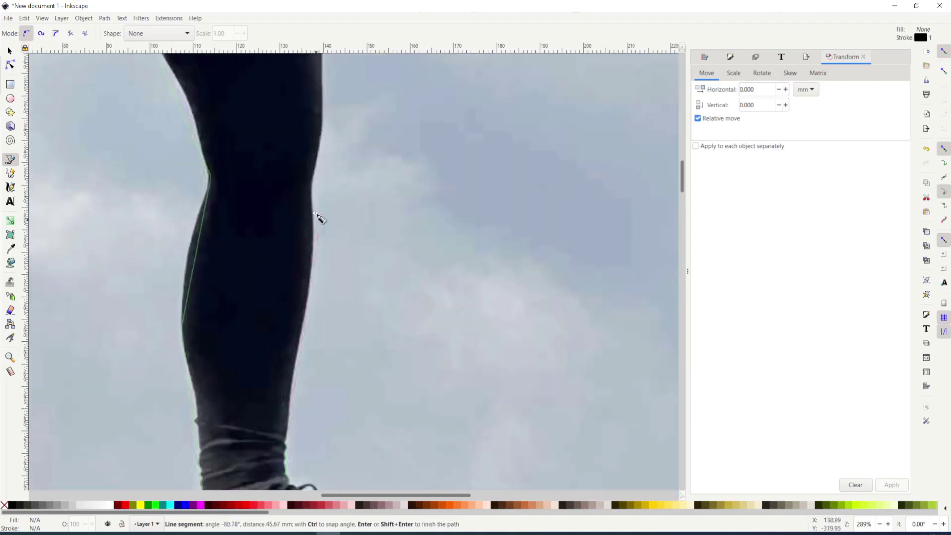
{"action": "left_click", "coordinate": [313, 190]}
{"action": "scroll", "coordinate": [367, 132], "scroll_direction": "up", "scroll_amount": 5}
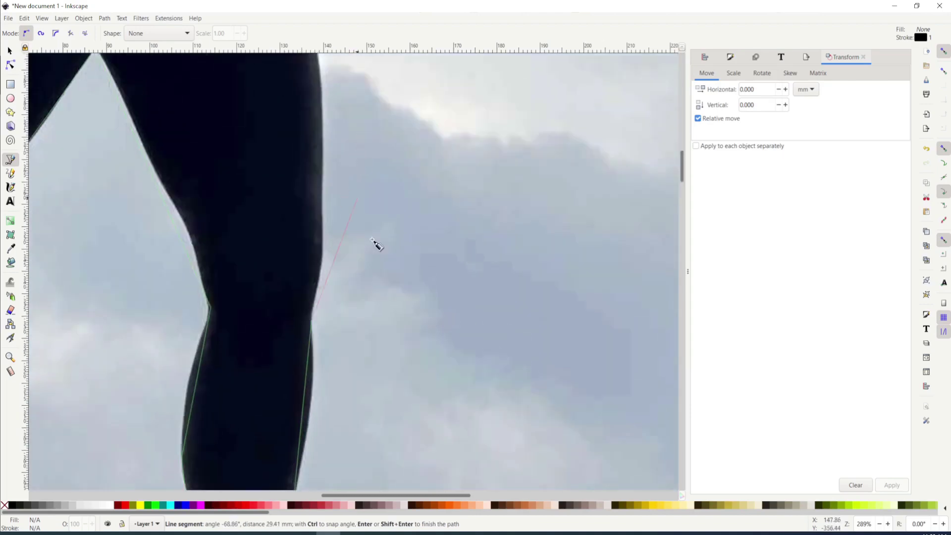
{"action": "scroll", "coordinate": [365, 132], "scroll_direction": "up", "scroll_amount": 8}
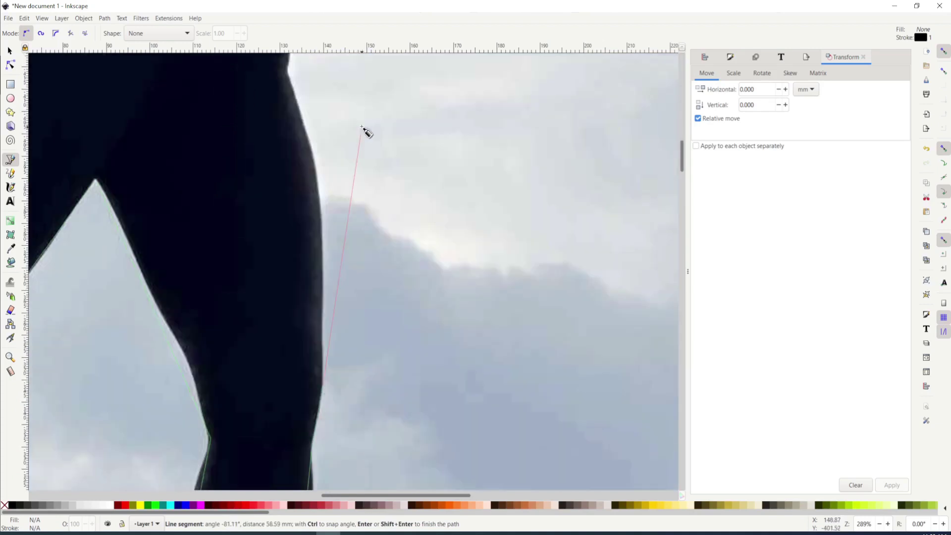
{"action": "left_click", "coordinate": [288, 171]}
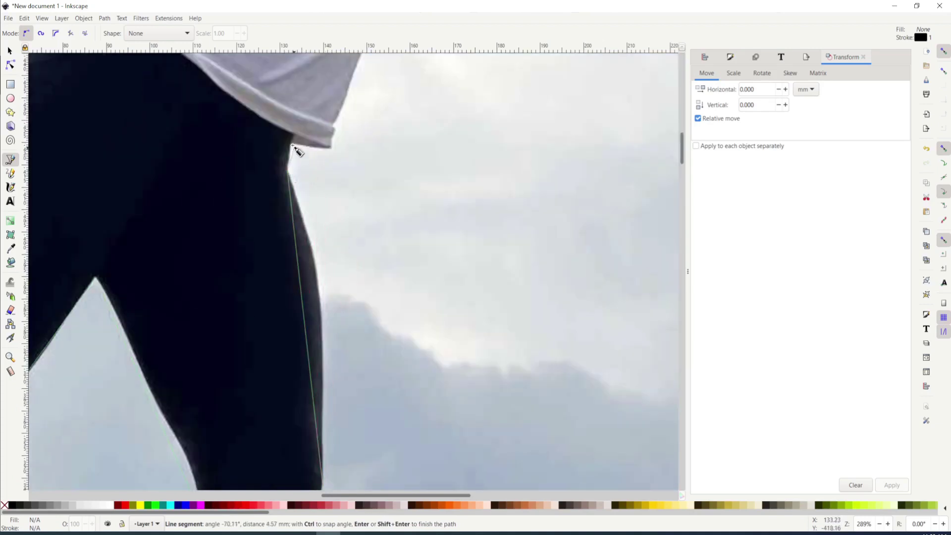
{"action": "left_click", "coordinate": [331, 150]}
{"action": "left_click", "coordinate": [335, 129]}
{"action": "scroll", "coordinate": [345, 124], "scroll_direction": "up", "scroll_amount": 12}
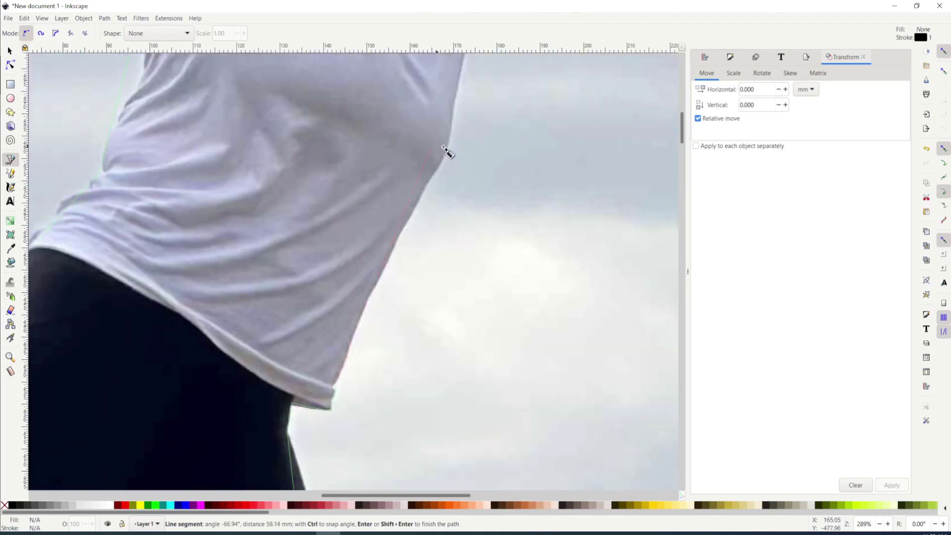
Step: Trace from the shirt's side edge along the underside of the arm and forearm
{"action": "left_click", "coordinate": [450, 147]}
{"action": "scroll", "coordinate": [490, 144], "scroll_direction": "up", "scroll_amount": 12}
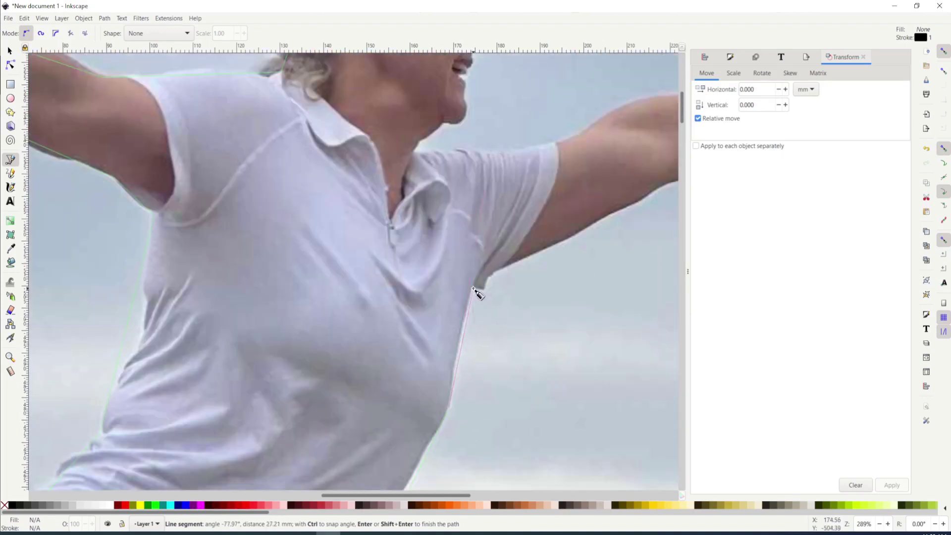
{"action": "left_click", "coordinate": [485, 290]}
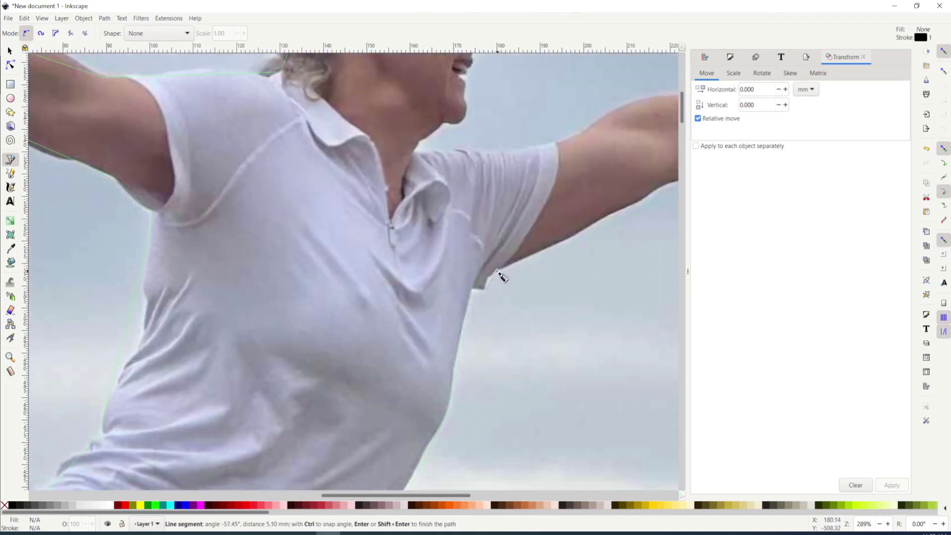
{"action": "left_click_drag", "start_coordinate": [456, 492], "coordinate": [520, 474]}
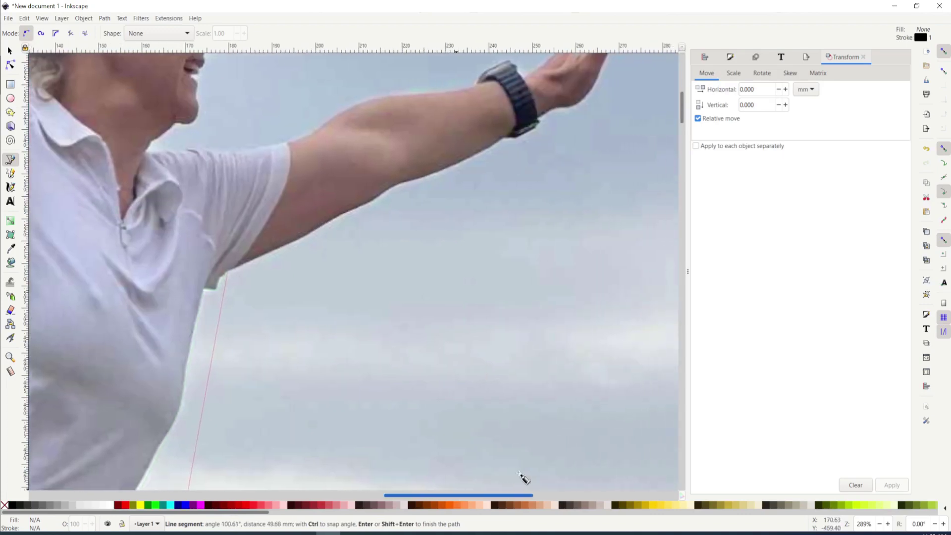
{"action": "left_click", "coordinate": [369, 203]}
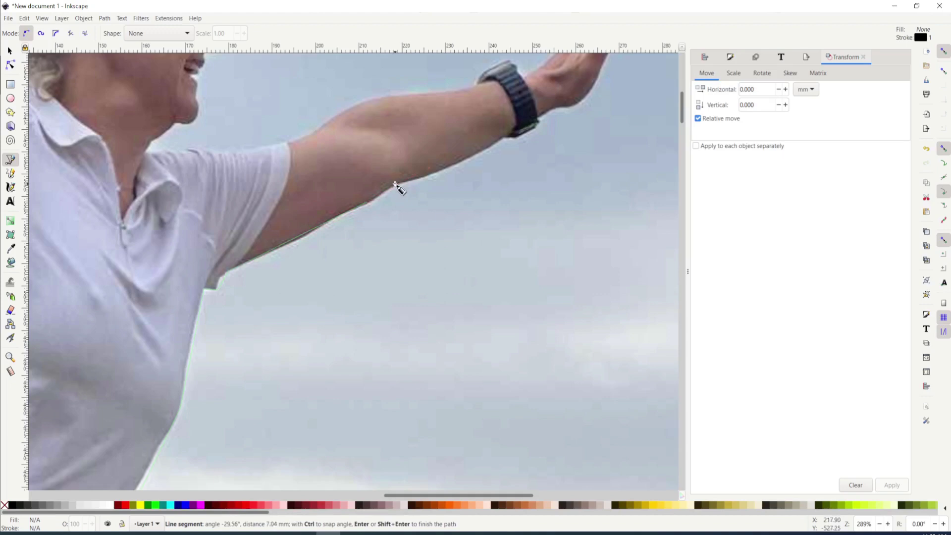
{"action": "left_click", "coordinate": [395, 185]}
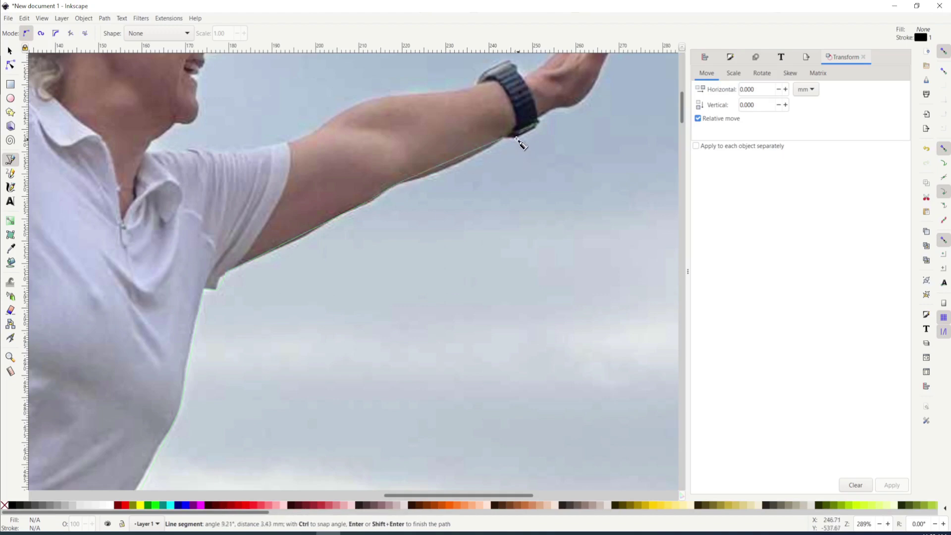
Step: Curve the outline around the wristwatch and up the hand to the fingertips
{"action": "left_click_drag", "start_coordinate": [517, 139], "coordinate": [540, 129]}
{"action": "left_click", "coordinate": [540, 127]}
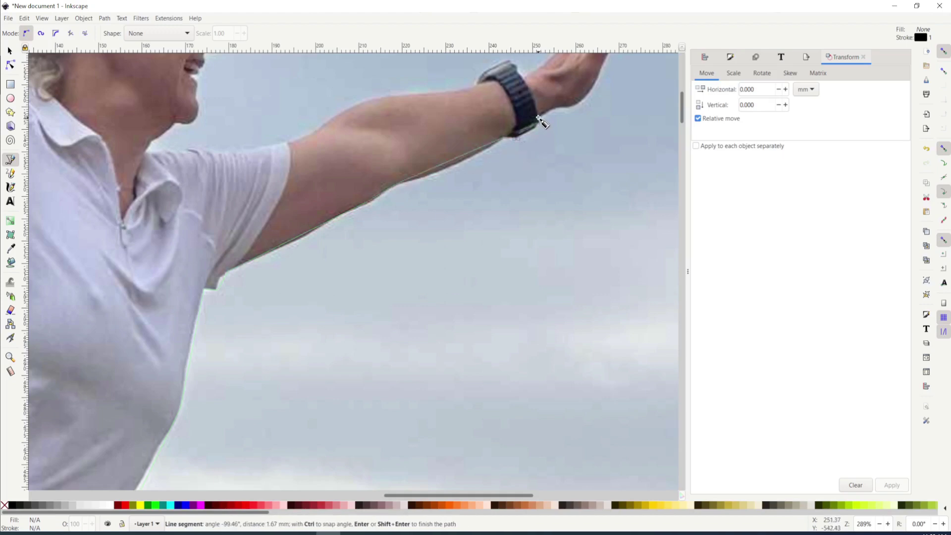
{"action": "left_click", "coordinate": [556, 109]}
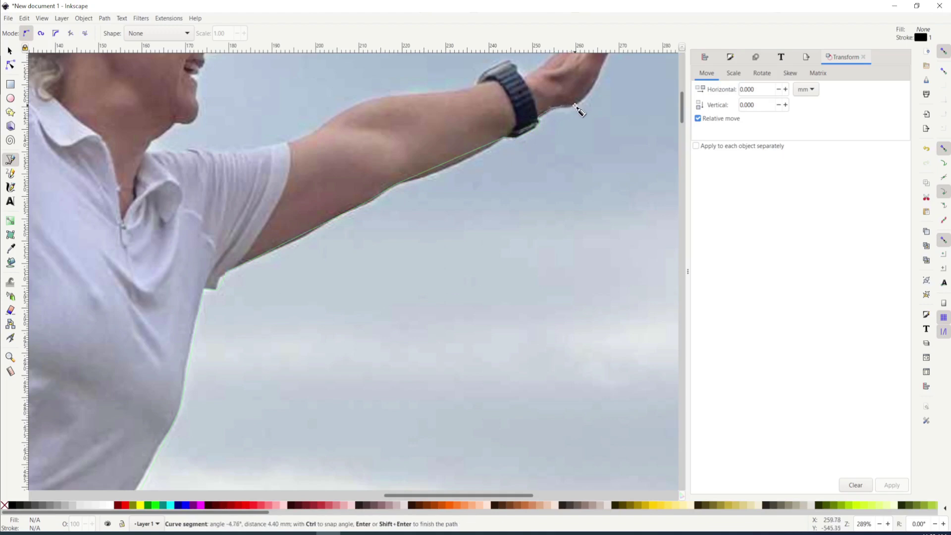
{"action": "left_click", "coordinate": [578, 110]}
{"action": "scroll", "coordinate": [644, 163], "scroll_direction": "up", "scroll_amount": 5}
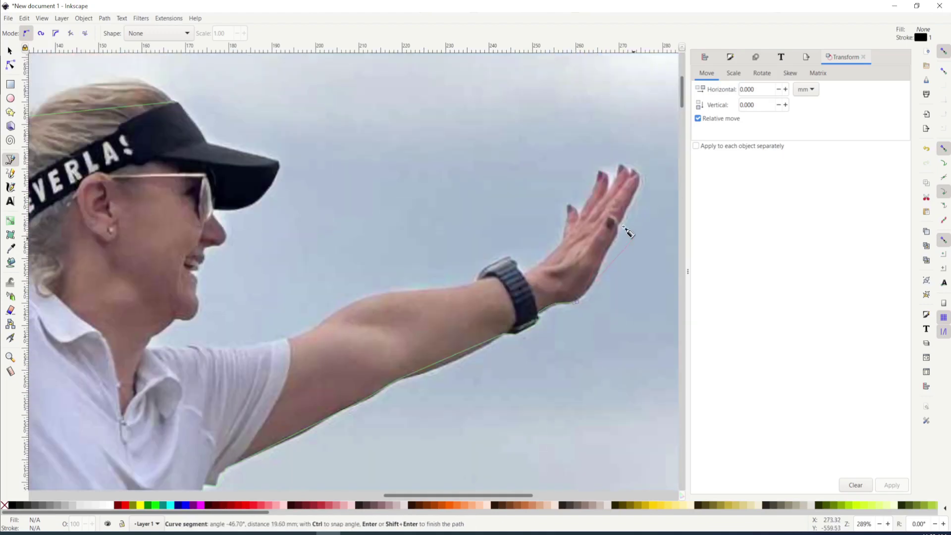
{"action": "left_click", "coordinate": [617, 232]}
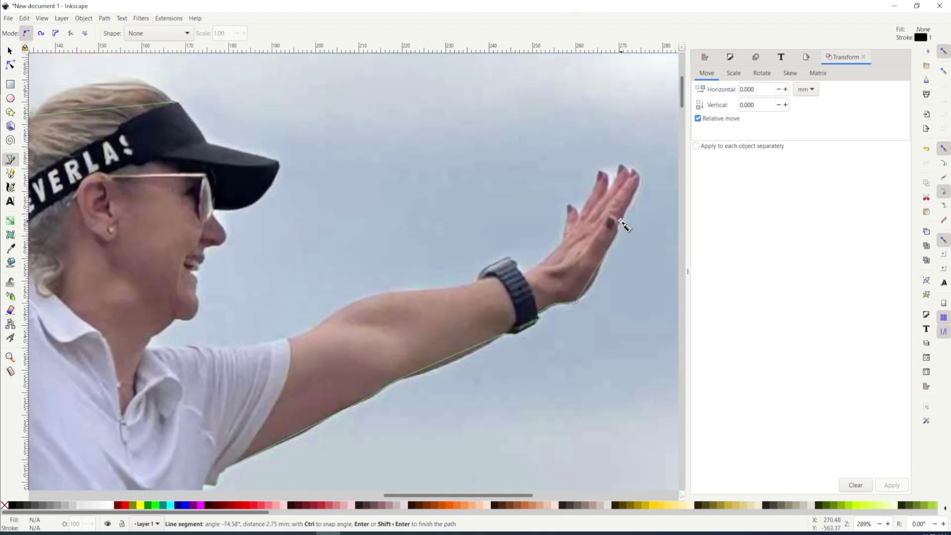
{"action": "left_click", "coordinate": [642, 181]}
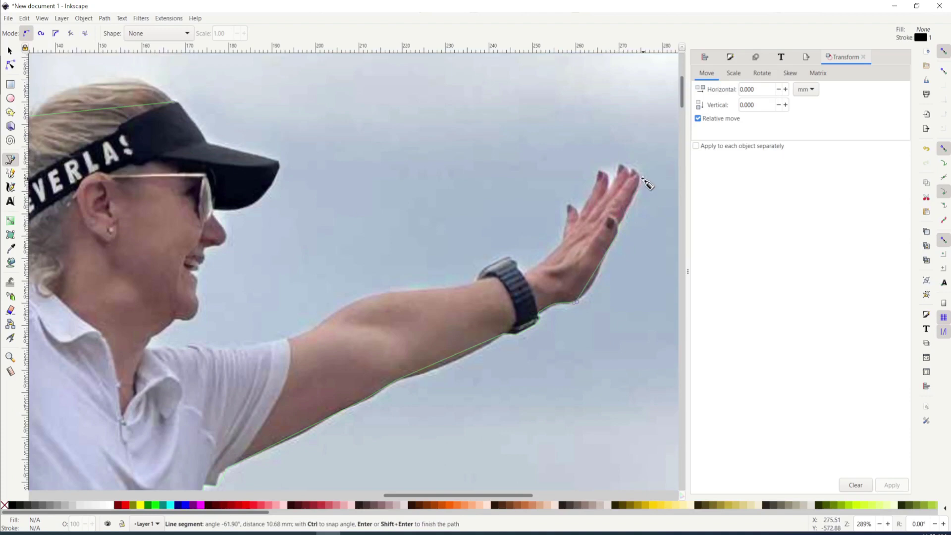
Step: Trace across the fingertips, down the hand past the watch and along the upper arm
{"action": "left_click", "coordinate": [618, 162]}
{"action": "left_click", "coordinate": [583, 204]}
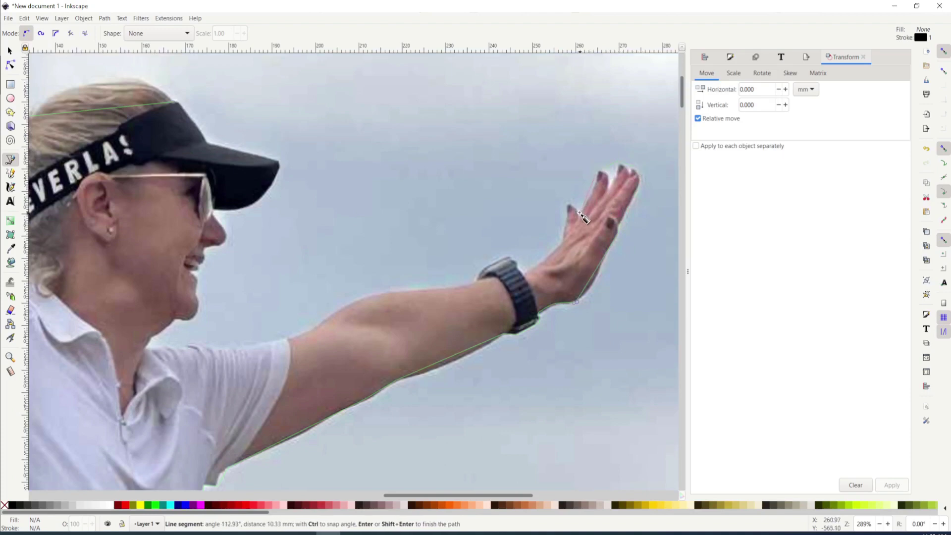
{"action": "left_click", "coordinate": [567, 207]}
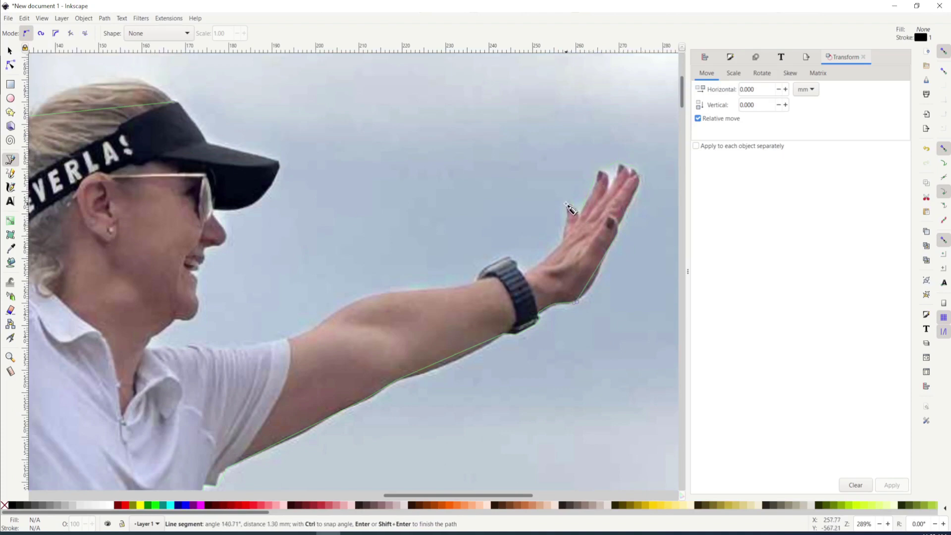
{"action": "left_click", "coordinate": [564, 244]}
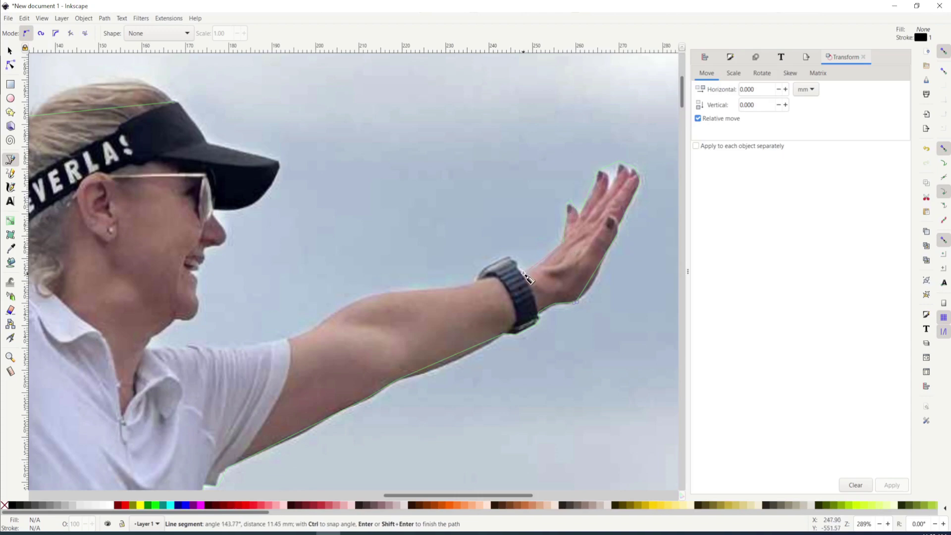
{"action": "left_click", "coordinate": [527, 278]}
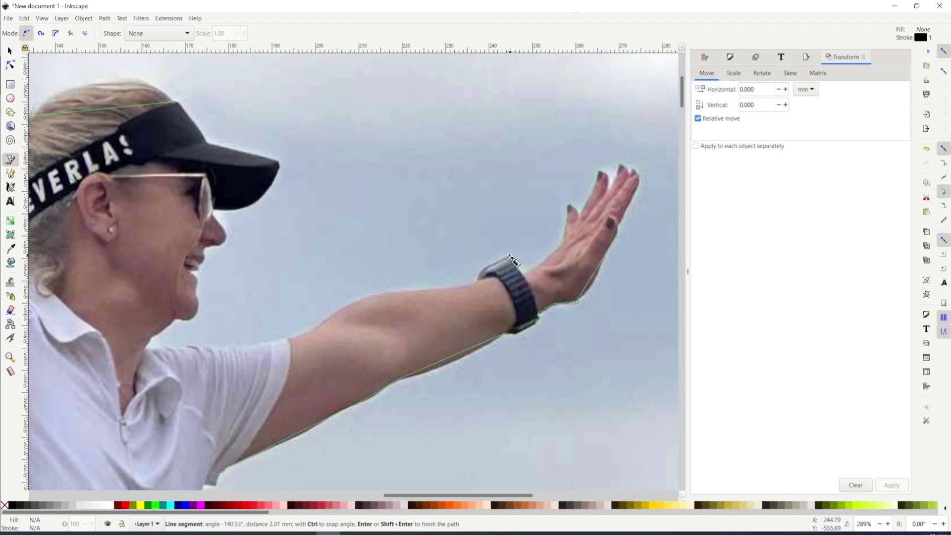
{"action": "left_click", "coordinate": [511, 257]}
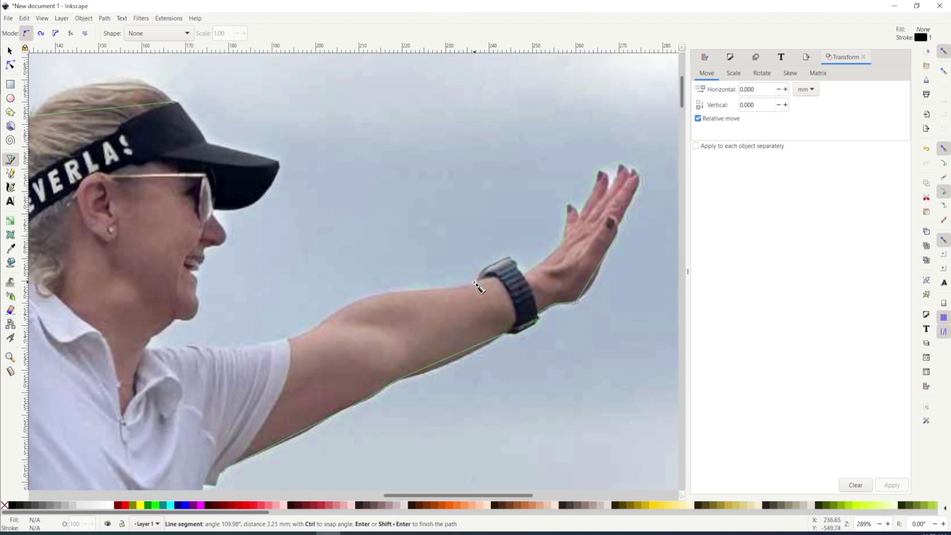
{"action": "left_click", "coordinate": [377, 298]}
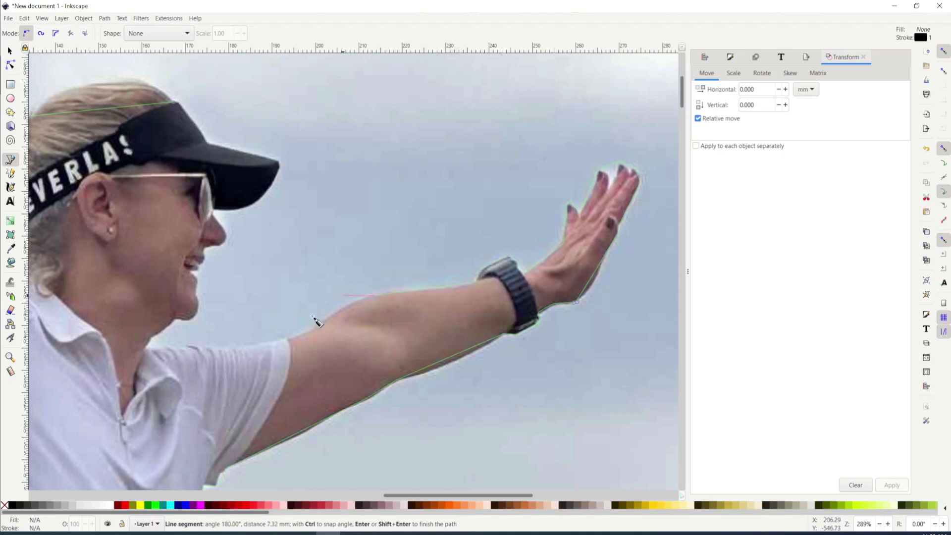
{"action": "left_click", "coordinate": [289, 339]}
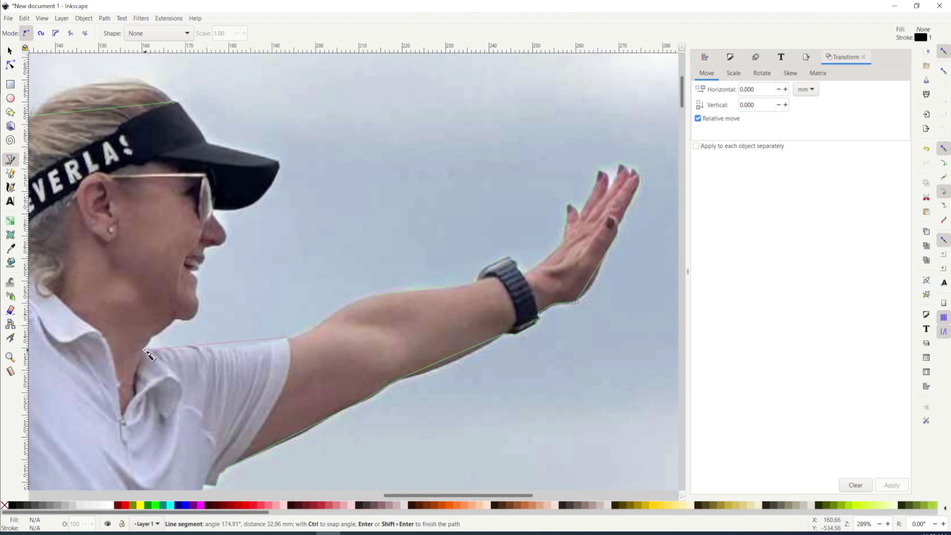
{"action": "left_click", "coordinate": [147, 345]}
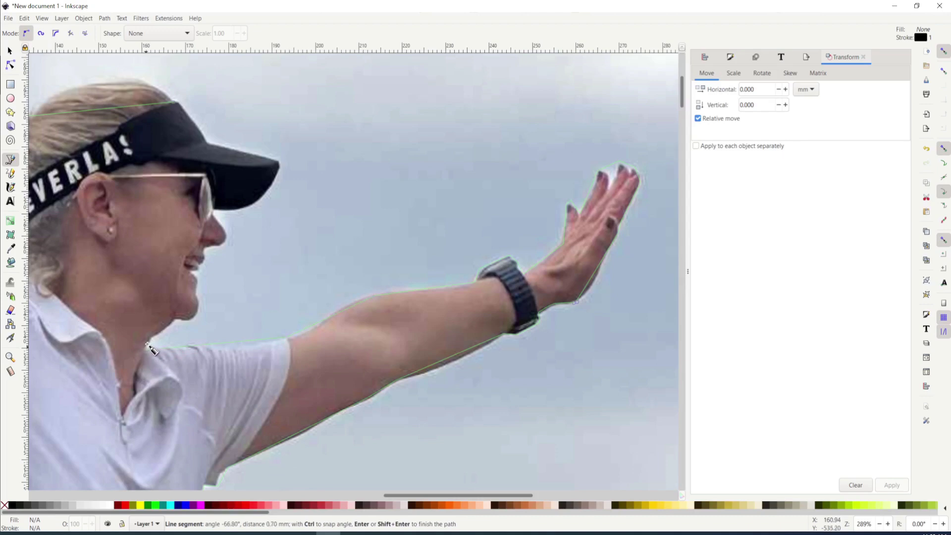
Step: Trace the chin, mouth, nose and visor, closing the outline at its starting node
{"action": "left_click", "coordinate": [173, 321]}
{"action": "left_click", "coordinate": [189, 320]}
{"action": "left_click", "coordinate": [198, 292]}
{"action": "left_click", "coordinate": [188, 279]}
{"action": "left_click", "coordinate": [200, 268]}
{"action": "left_click", "coordinate": [206, 265]}
{"action": "left_click", "coordinate": [222, 239]}
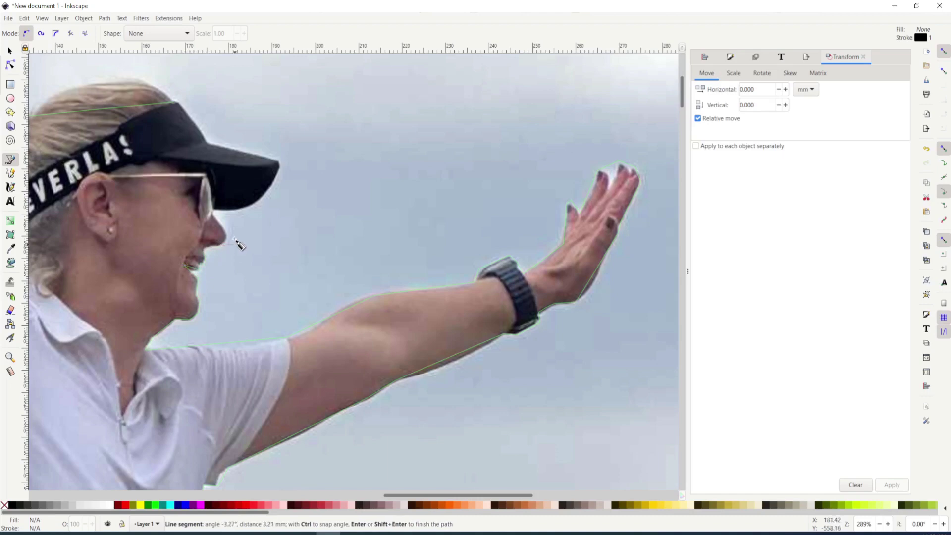
{"action": "left_click", "coordinate": [215, 214]}
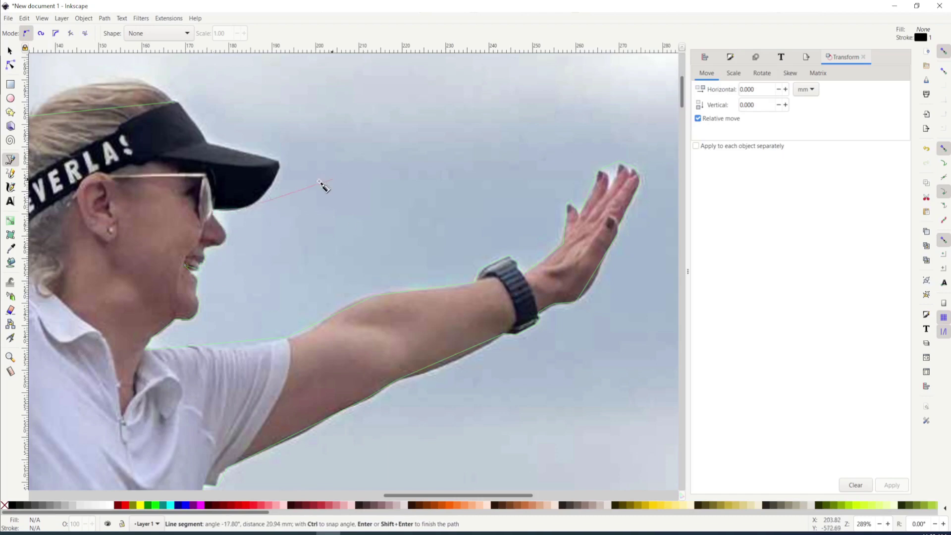
{"action": "left_click", "coordinate": [280, 166]}
{"action": "left_click", "coordinate": [197, 125]}
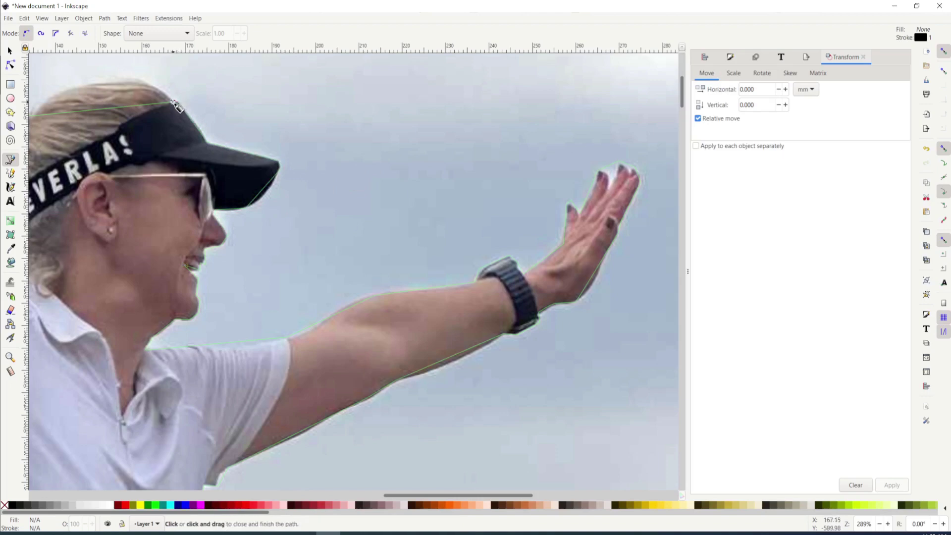
{"action": "left_click", "coordinate": [174, 103]}
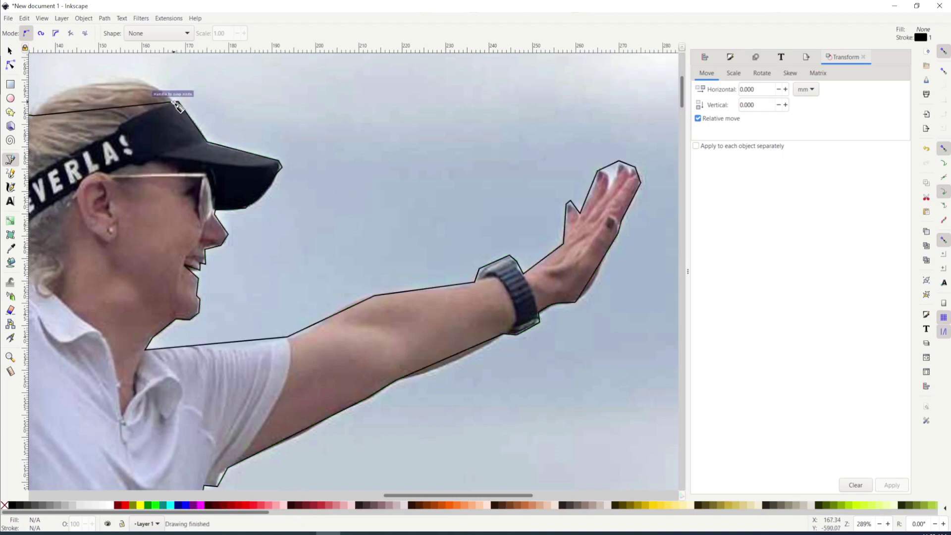
{"action": "key", "text": "minus"}
{"action": "key", "text": "minus"}
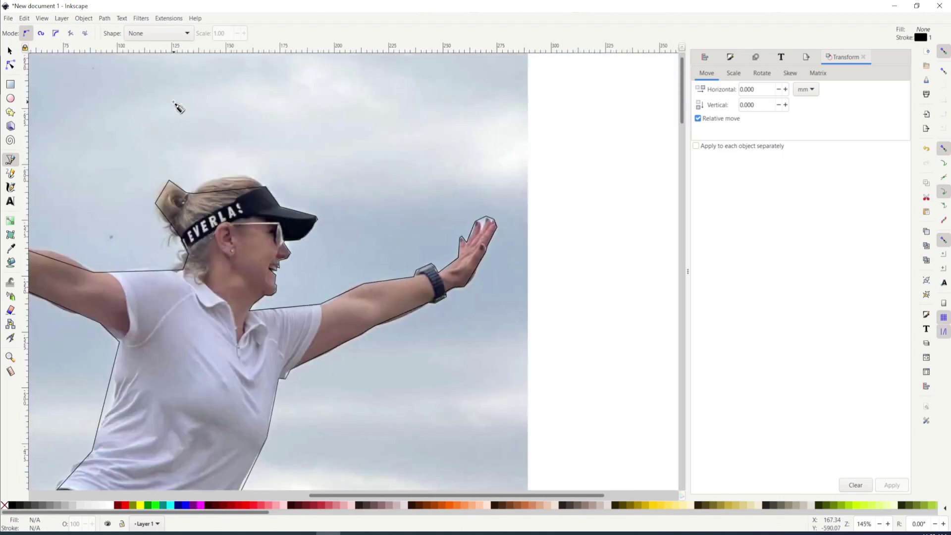
{"action": "scroll", "coordinate": [300, 208], "scroll_direction": "down", "scroll_amount": 5}
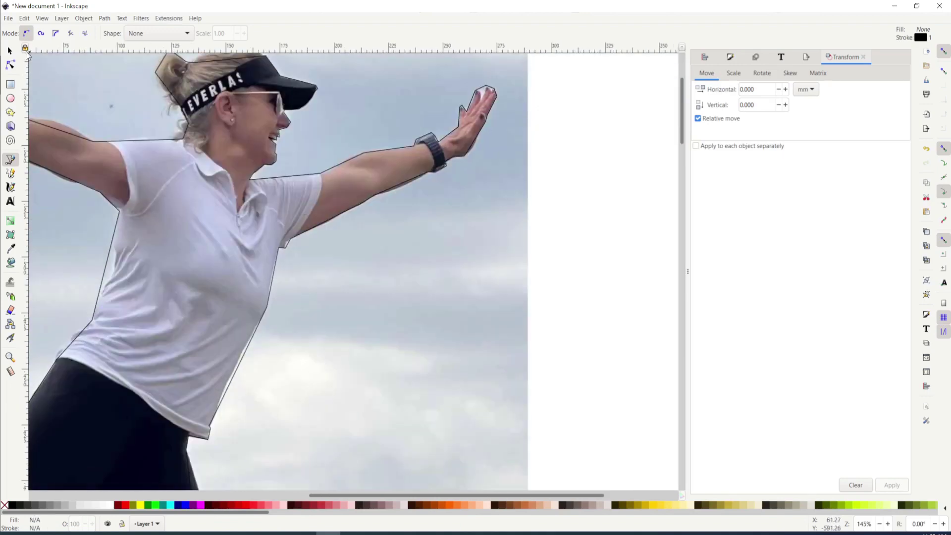
Step: Select the traced path and set its stroke to bright green (G 251, 00fb00ff)
{"action": "left_click", "coordinate": [10, 51]}
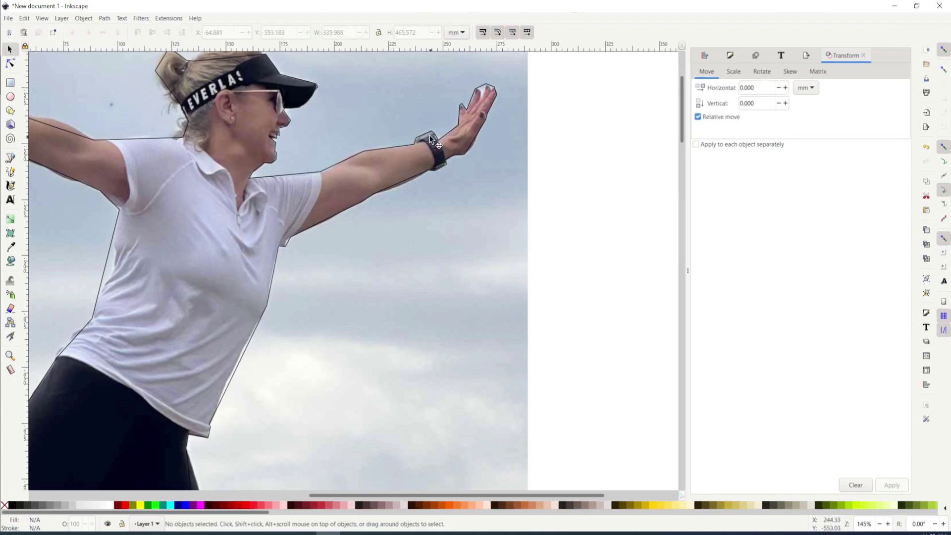
{"action": "left_click", "coordinate": [414, 142]}
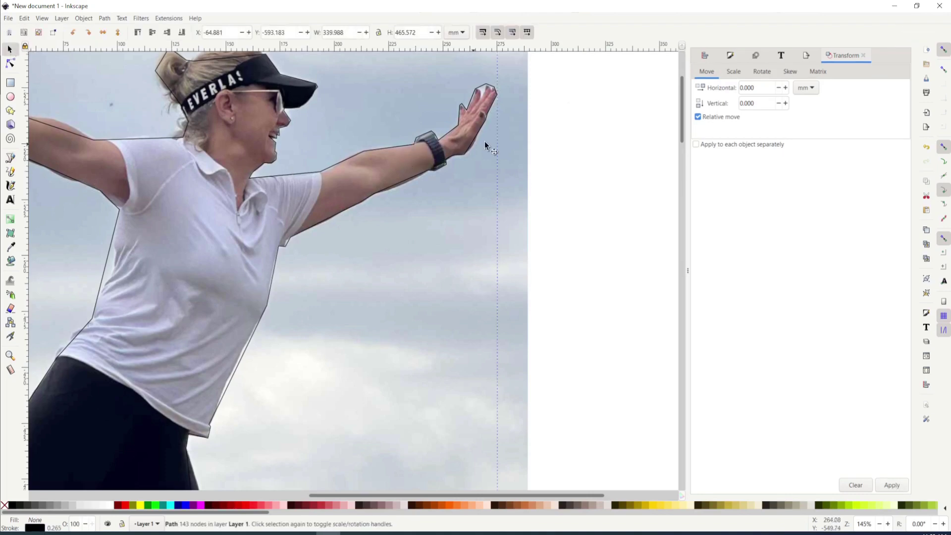
{"action": "left_click", "coordinate": [730, 55]}
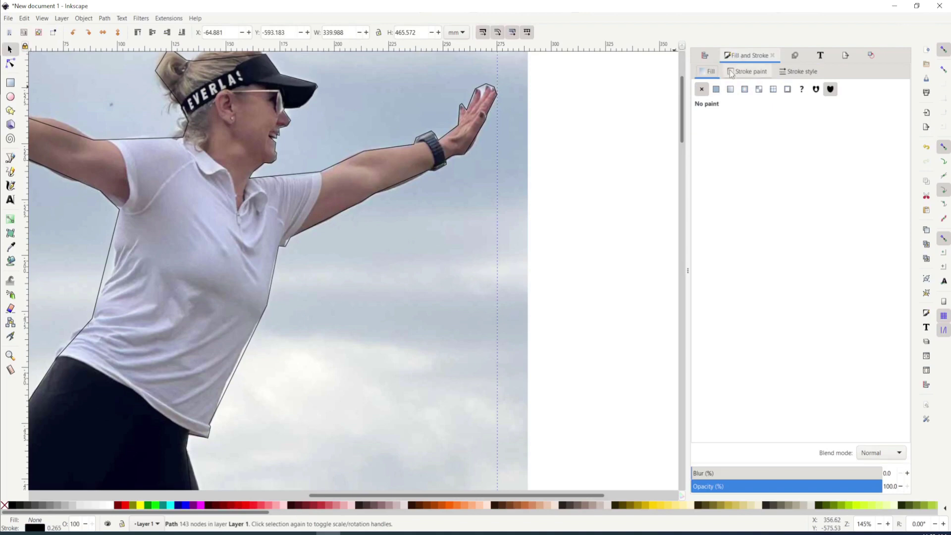
{"action": "left_click", "coordinate": [731, 72]}
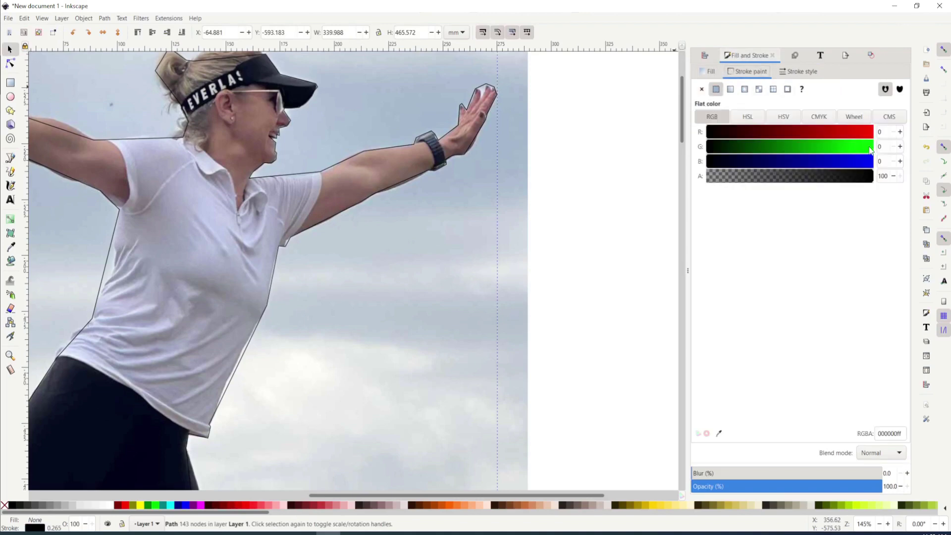
{"action": "left_click", "coordinate": [871, 150]}
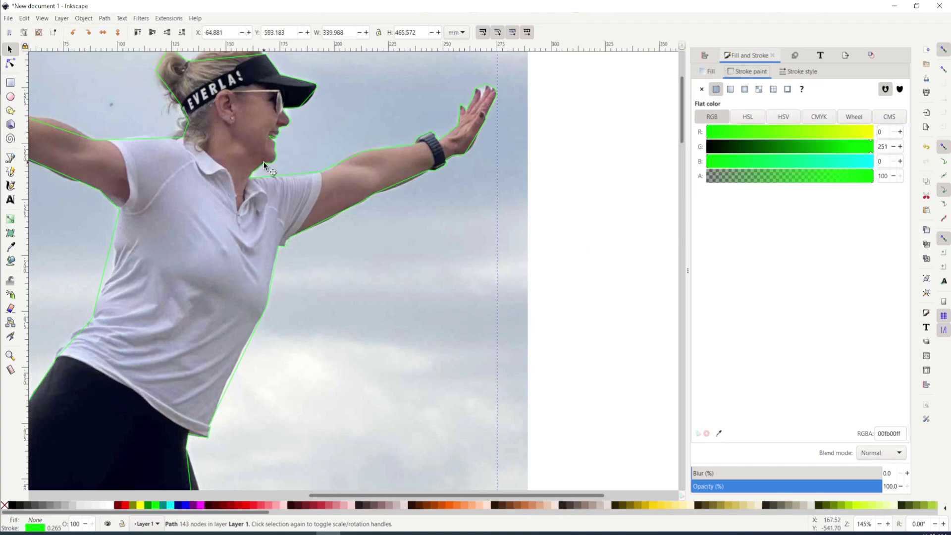
{"action": "scroll", "coordinate": [302, 347], "scroll_direction": "up", "scroll_amount": 4}
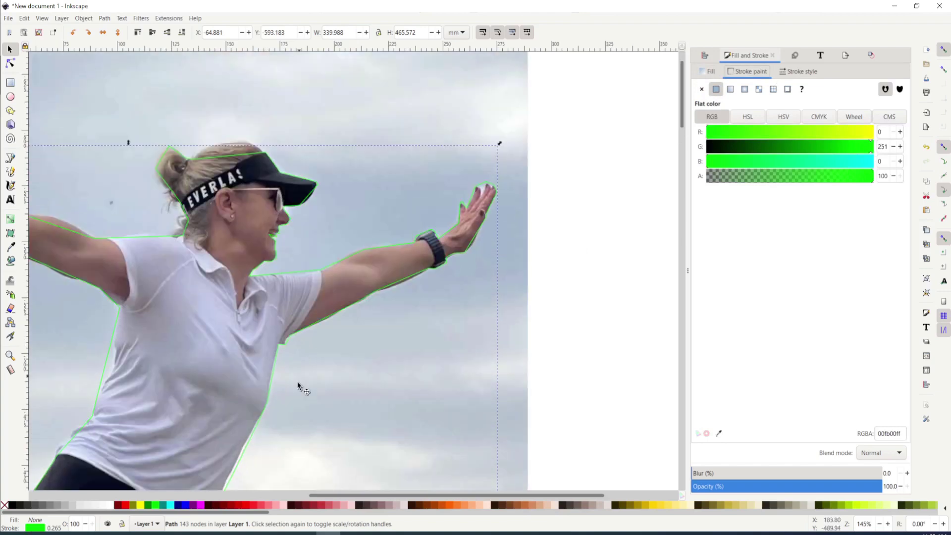
{"action": "scroll", "coordinate": [303, 496], "scroll_direction": "left", "scroll_amount": 6}
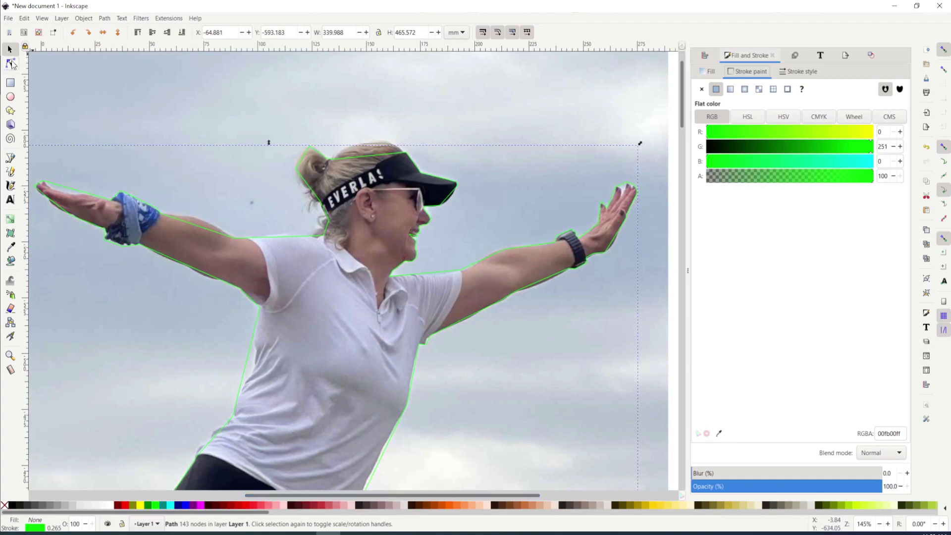
{"action": "left_click", "coordinate": [10, 65]}
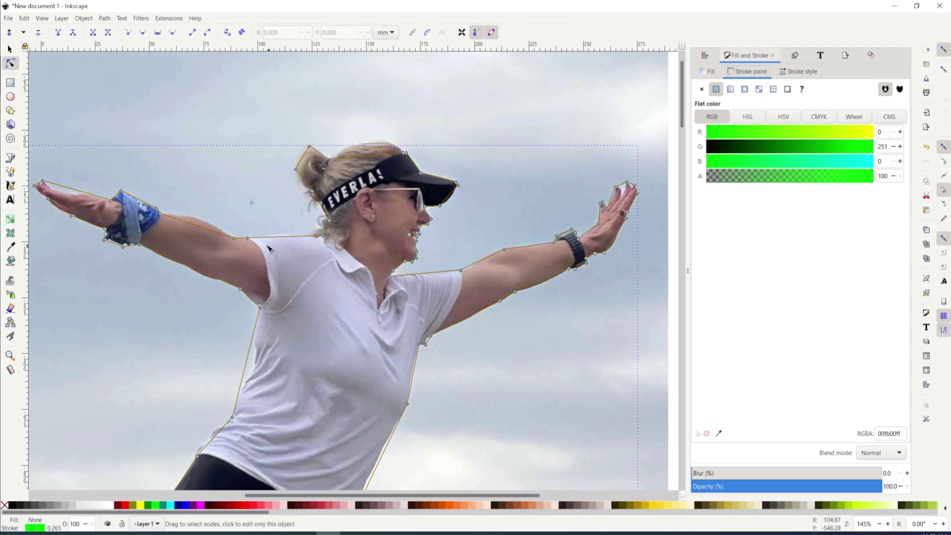
Step: Bend the straight segments at the top of the head and near the ponytail into curves following the photo
{"action": "scroll", "coordinate": [268, 248], "scroll_direction": "up", "scroll_amount": 2}
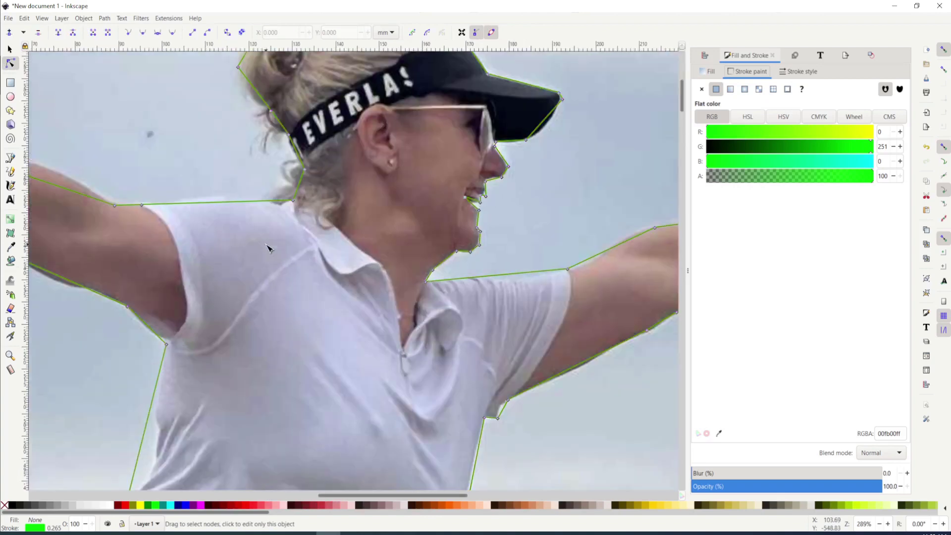
{"action": "scroll", "coordinate": [268, 248], "scroll_direction": "up", "scroll_amount": 10}
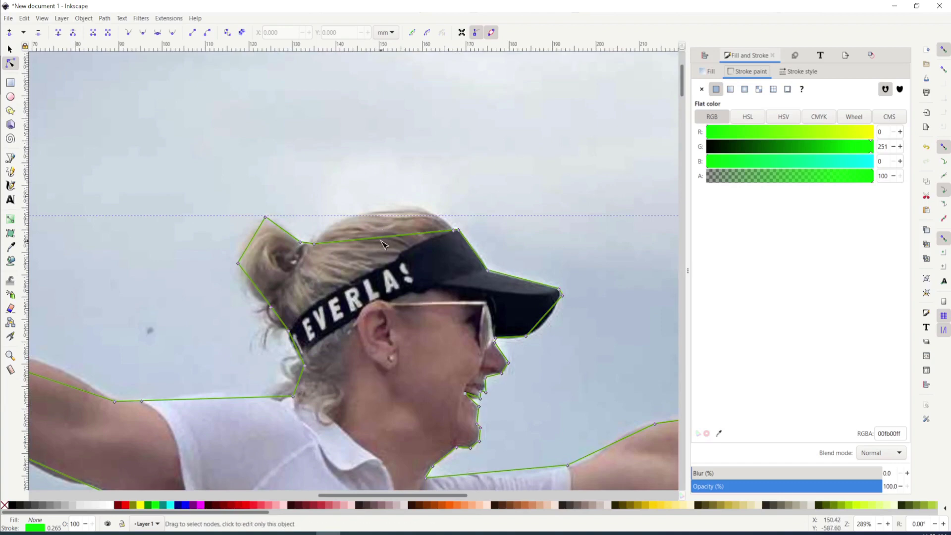
{"action": "left_click_drag", "start_coordinate": [378, 238], "coordinate": [386, 214]}
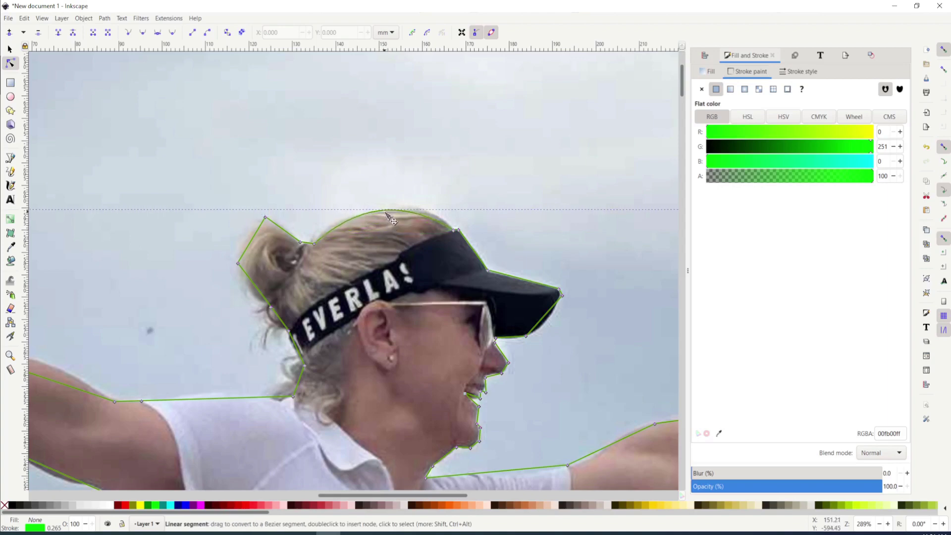
{"action": "left_click", "coordinate": [456, 231]}
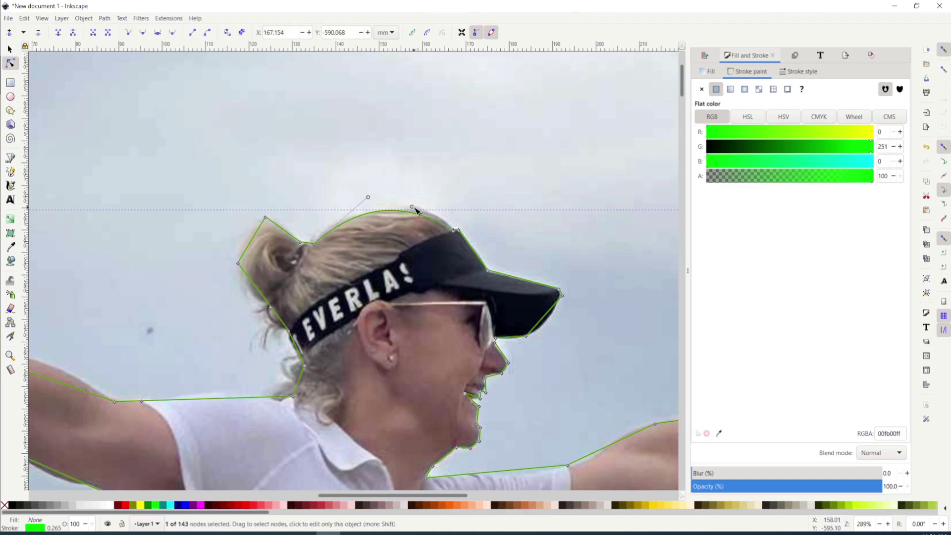
{"action": "mouse_move", "coordinate": [413, 208]}
{"action": "left_mouse_down"}
{"action": "mouse_move", "coordinate": [408, 201]}
{"action": "mouse_move", "coordinate": [430, 192]}
{"action": "mouse_move", "coordinate": [417, 196]}
{"action": "mouse_move", "coordinate": [425, 202]}
{"action": "left_mouse_up"}
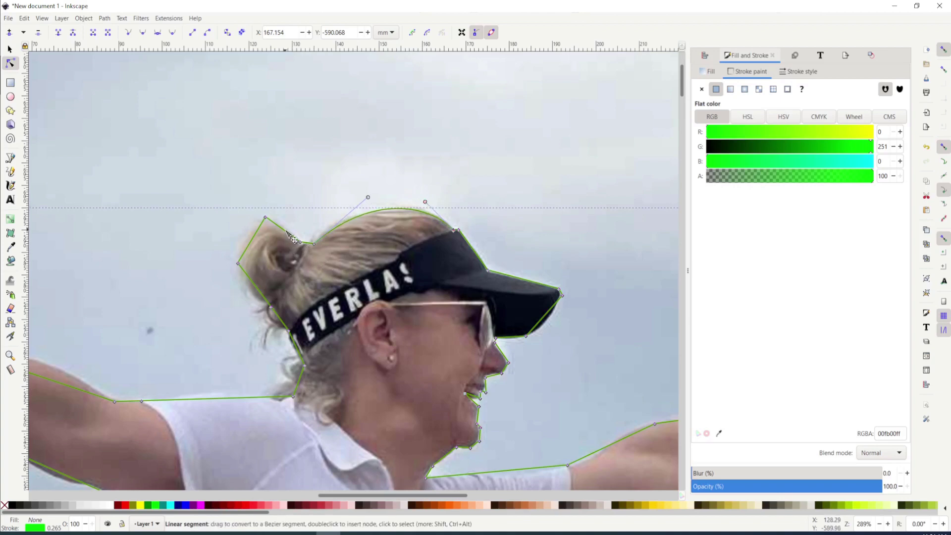
{"action": "left_click_drag", "start_coordinate": [292, 239], "coordinate": [241, 238]}
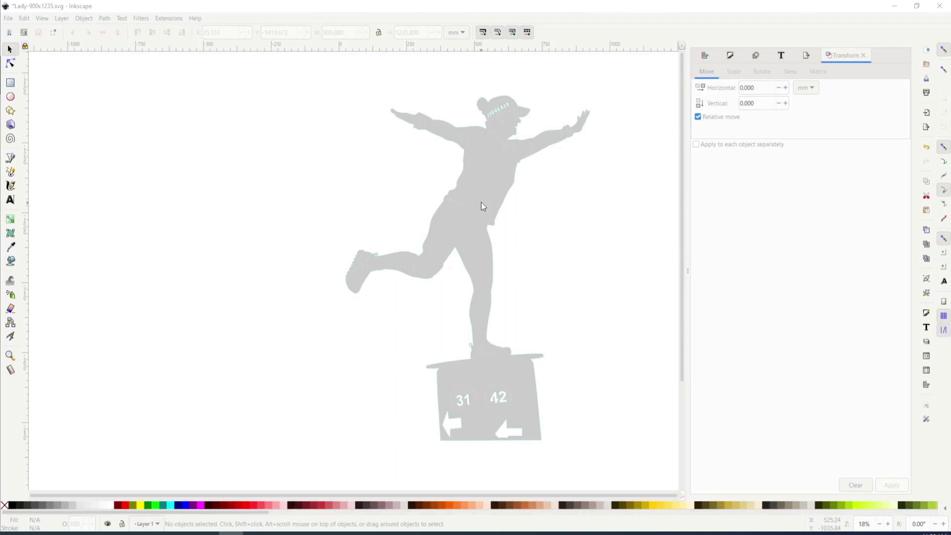
Step: Select the silhouette group, zoom in, and inspect the outstretched arms, torso and head
{"action": "left_click", "coordinate": [483, 206]}
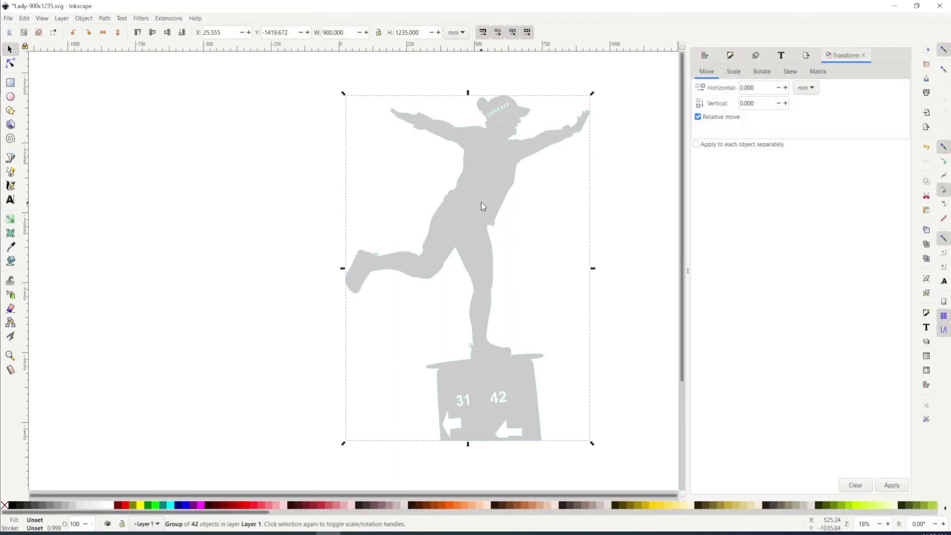
{"action": "key", "text": "plus"}
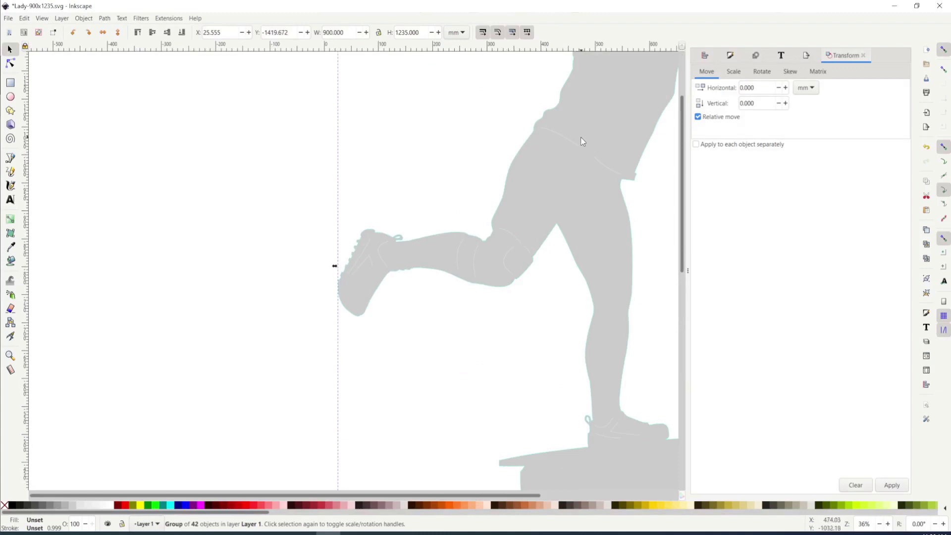
{"action": "left_click_drag", "start_coordinate": [580, 159], "coordinate": [427, 348]}
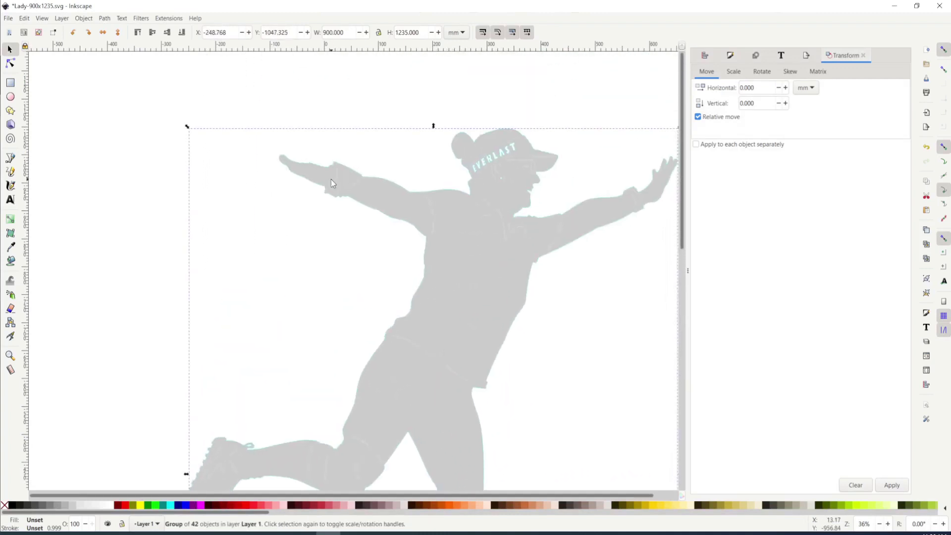
{"action": "key", "text": "plus"}
{"action": "key", "text": "plus"}
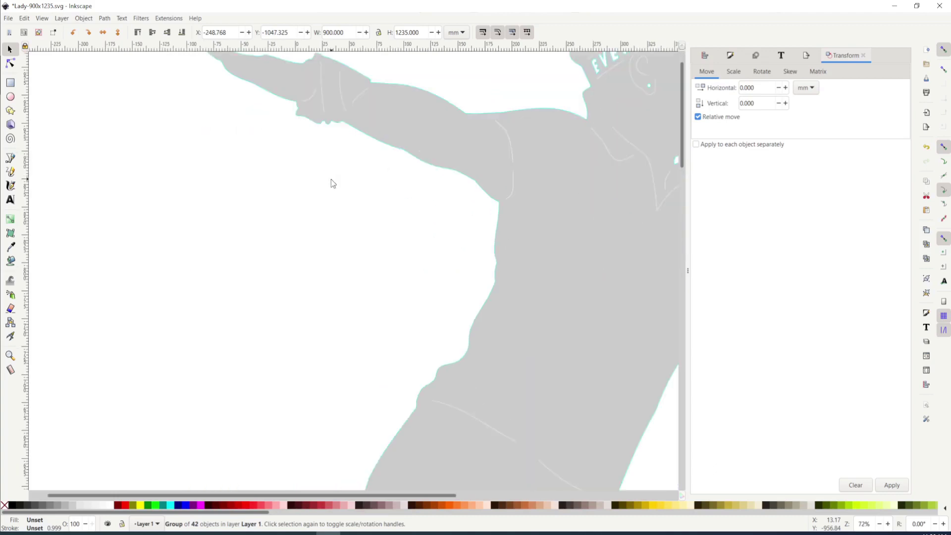
{"action": "left_click_drag", "start_coordinate": [557, 176], "coordinate": [347, 170]}
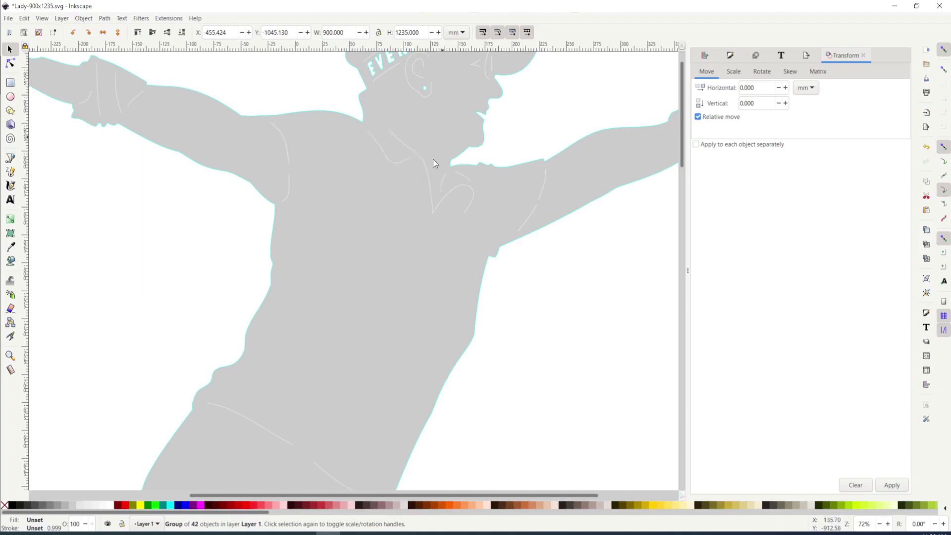
{"action": "left_click_drag", "start_coordinate": [433, 163], "coordinate": [333, 337]}
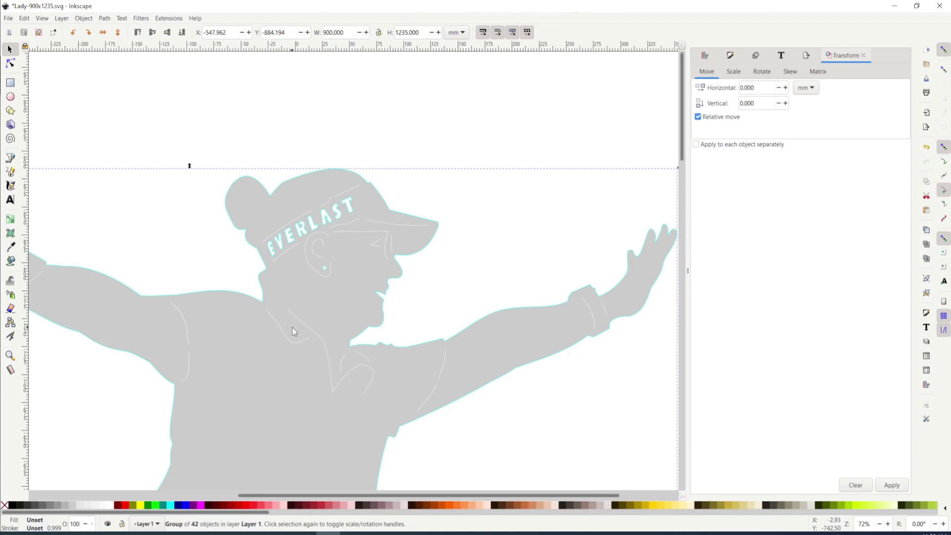
Step: Inspect the left arm, raised leg, standing leg and numbered post close up
{"action": "left_click_drag", "start_coordinate": [301, 335], "coordinate": [534, 196]}
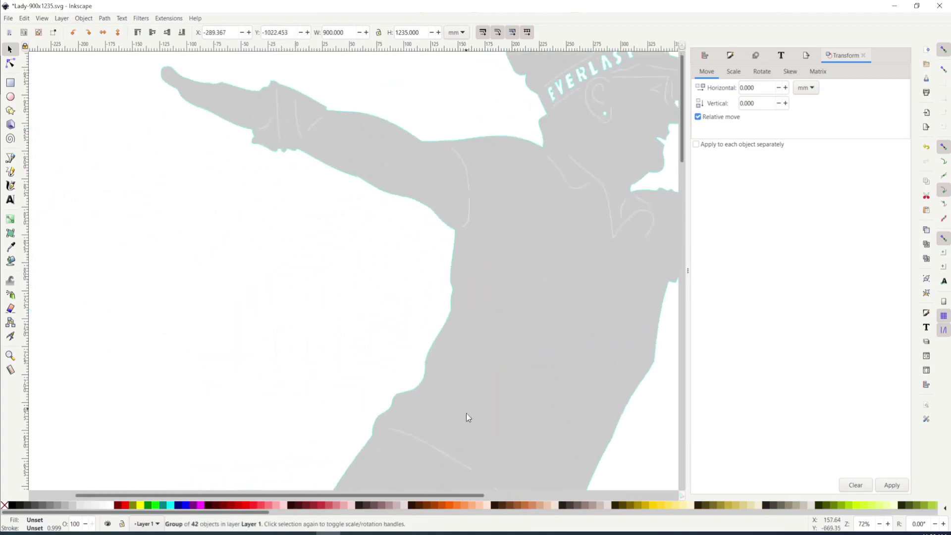
{"action": "left_click_drag", "start_coordinate": [466, 414], "coordinate": [573, 160]}
{"action": "left_click_drag", "start_coordinate": [460, 455], "coordinate": [531, 231]}
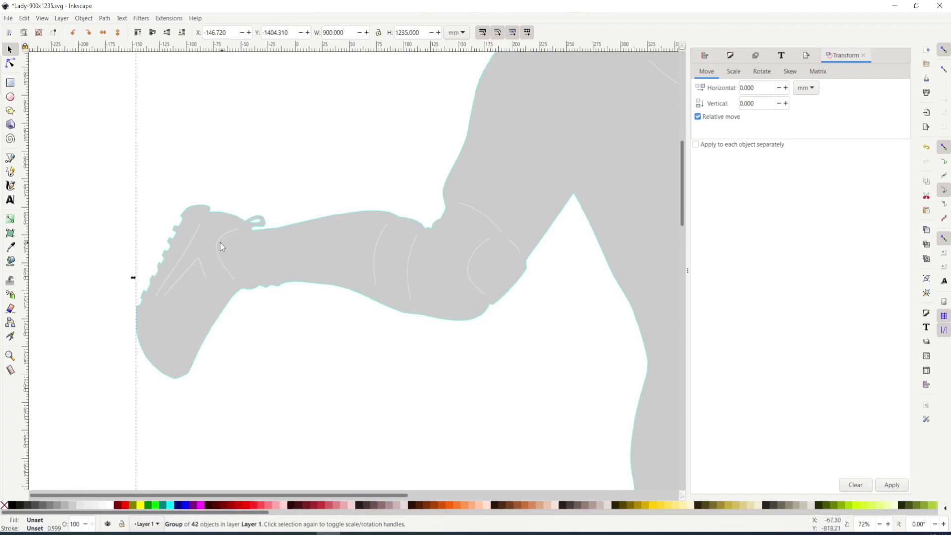
{"action": "left_click_drag", "start_coordinate": [439, 263], "coordinate": [597, 363]}
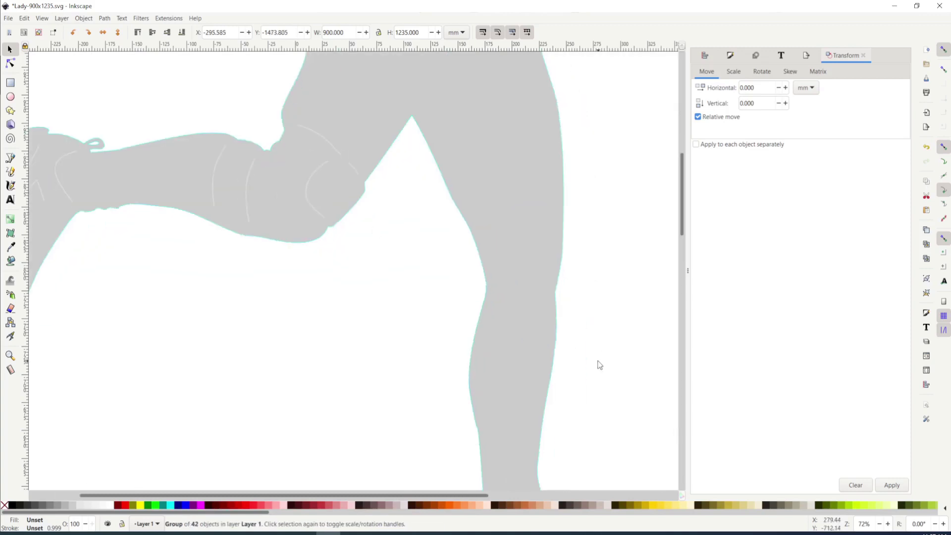
{"action": "left_click_drag", "start_coordinate": [541, 295], "coordinate": [531, 340]}
{"action": "left_click_drag", "start_coordinate": [479, 241], "coordinate": [401, 37]}
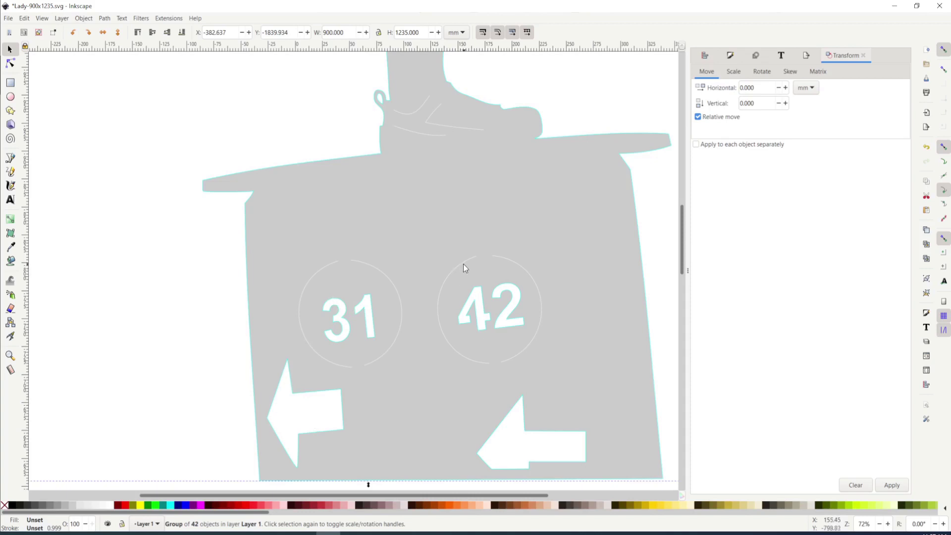
Step: Deselect, zoom out to the whole figure and shift the silhouette to the right
{"action": "left_click_drag", "start_coordinate": [522, 156], "coordinate": [480, 387]}
{"action": "left_click", "coordinate": [505, 242]}
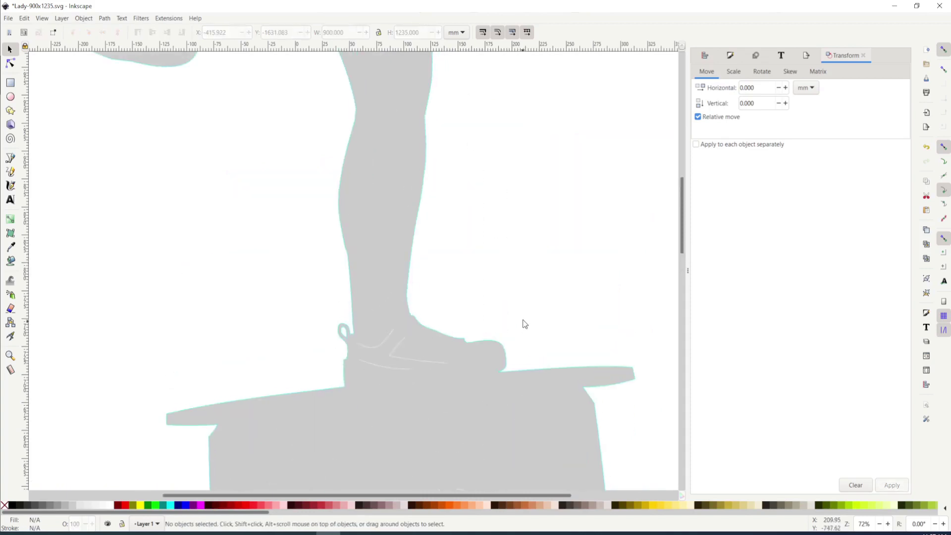
{"action": "left_click_drag", "start_coordinate": [378, 156], "coordinate": [415, 380]}
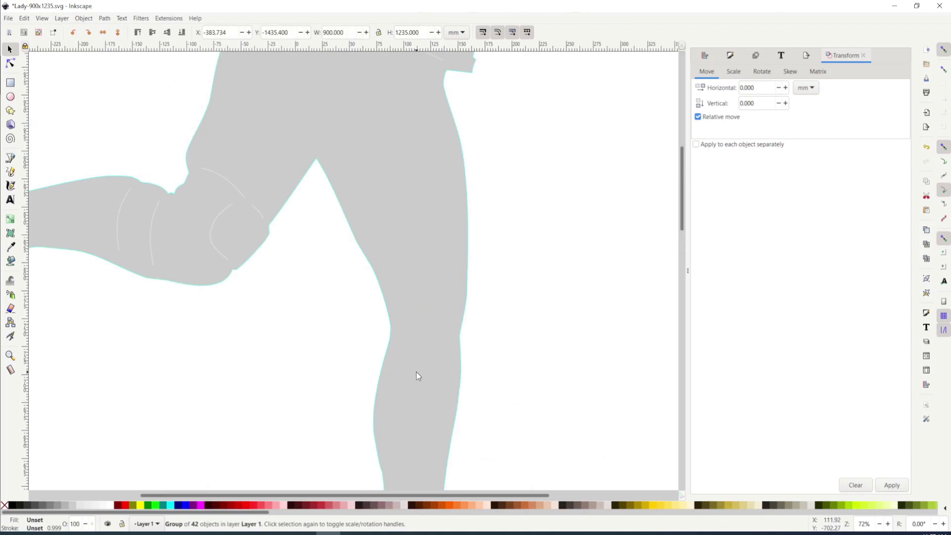
{"action": "key", "text": "minus"}
{"action": "key", "text": "minus"}
{"action": "key", "text": "minus"}
{"action": "key", "text": "minus"}
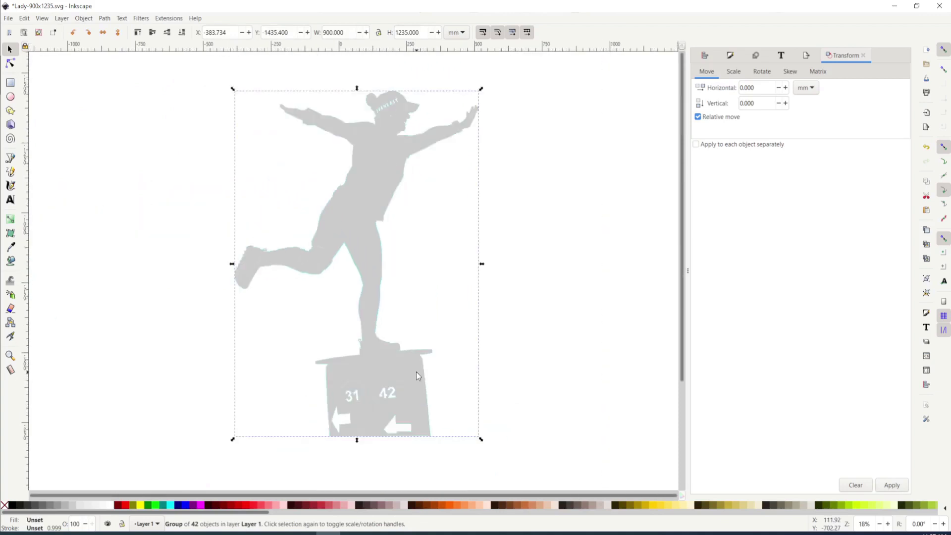
{"action": "left_click_drag", "start_coordinate": [361, 164], "coordinate": [497, 180]}
Step: Import the Lady-1 photo into the drawing via File > Import
{"action": "left_click", "coordinate": [596, 287]}
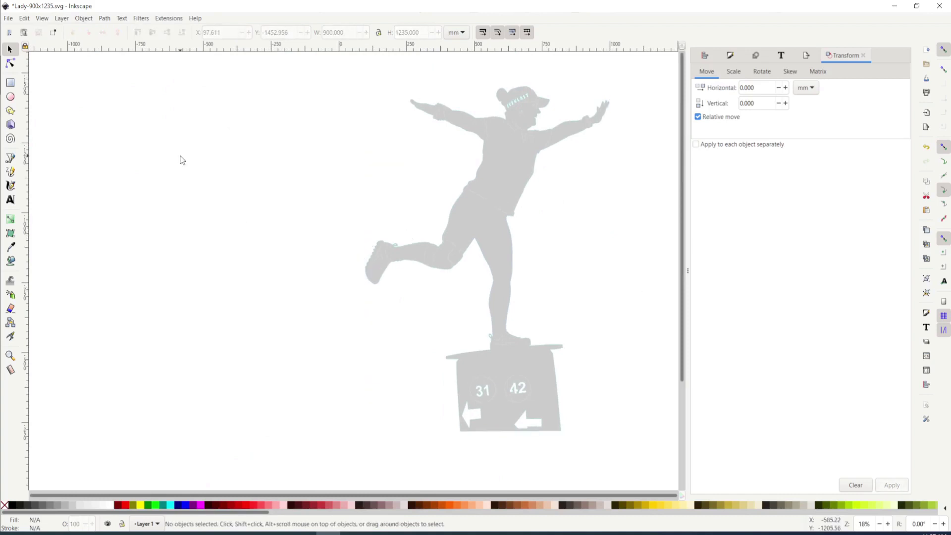
{"action": "left_click", "coordinate": [8, 19]}
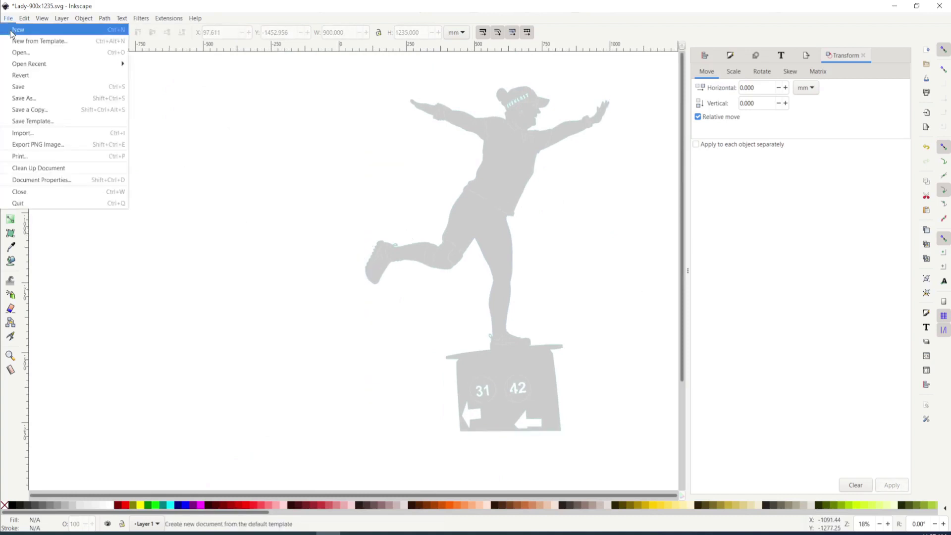
{"action": "left_click", "coordinate": [25, 132]}
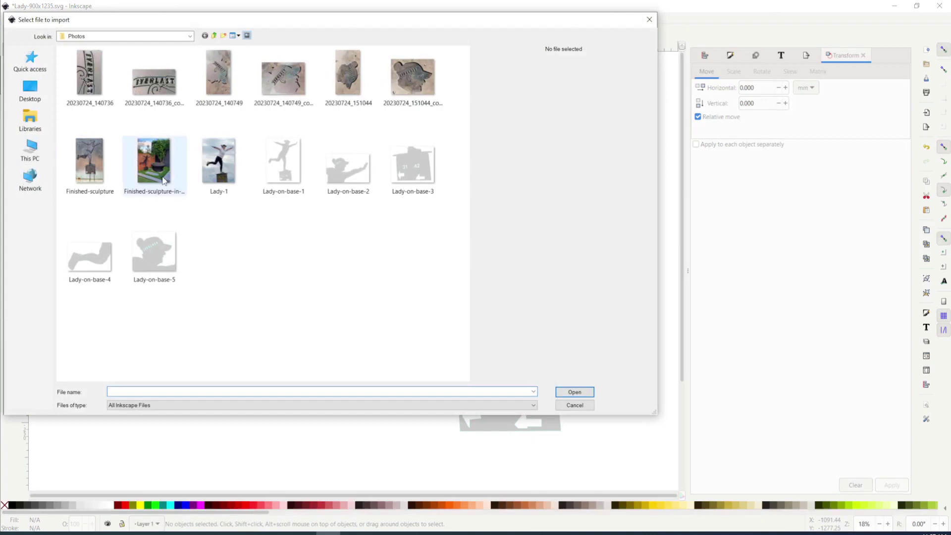
{"action": "left_click", "coordinate": [203, 164]}
{"action": "left_click", "coordinate": [573, 405]}
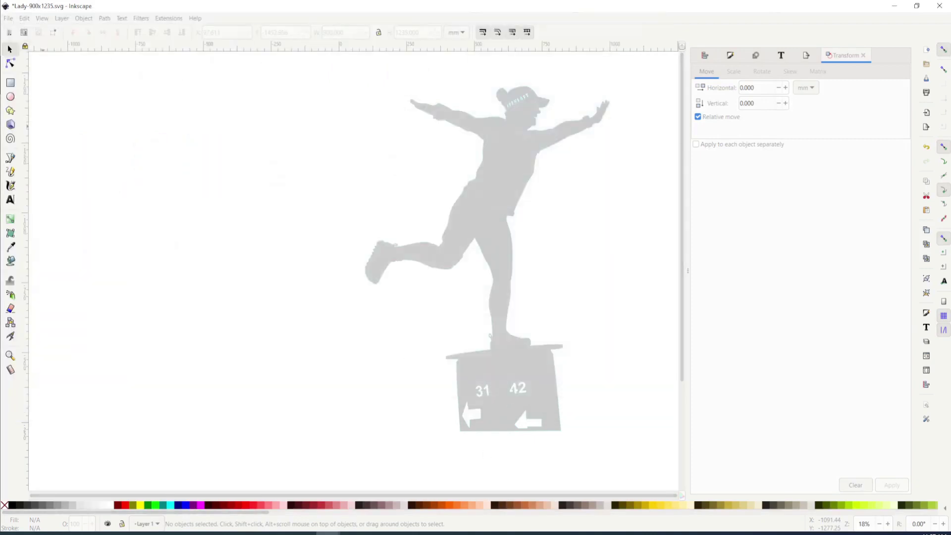
Step: Place the photo left of the silhouette and enlarge it to a matching size
{"action": "left_click_drag", "start_coordinate": [524, 372], "coordinate": [289, 139]}
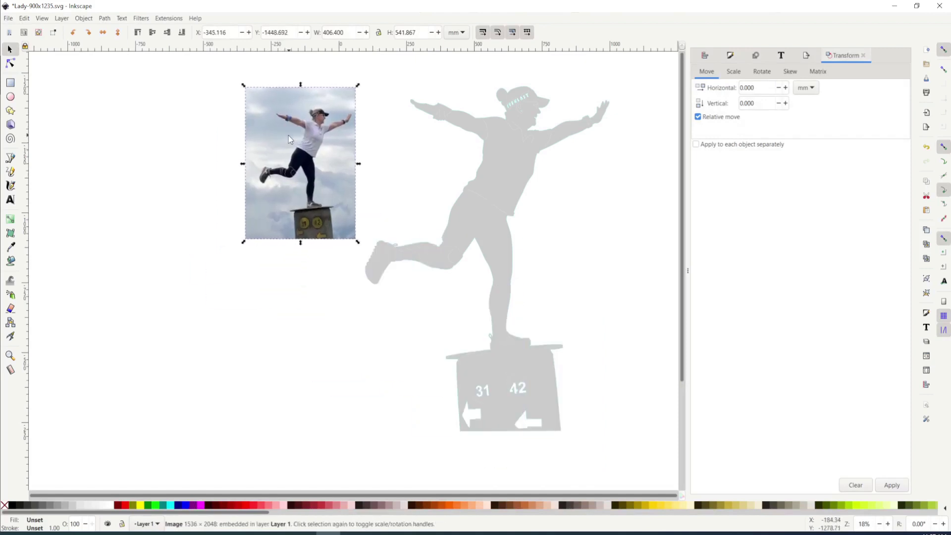
{"action": "left_click_drag", "start_coordinate": [243, 241], "coordinate": [243, 184]}
{"action": "scroll", "coordinate": [503, 242], "scroll_direction": "up", "scroll_amount": 2}
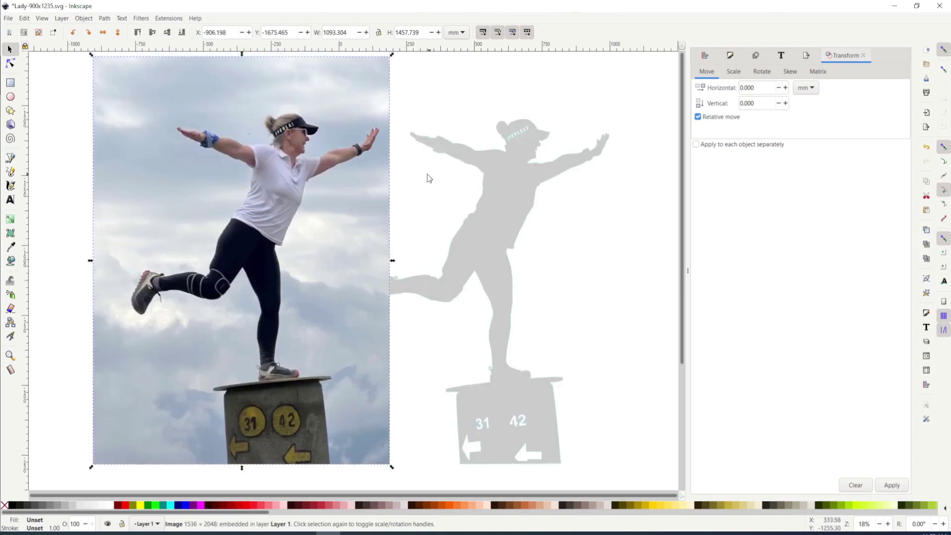
{"action": "left_click", "coordinate": [64, 188]}
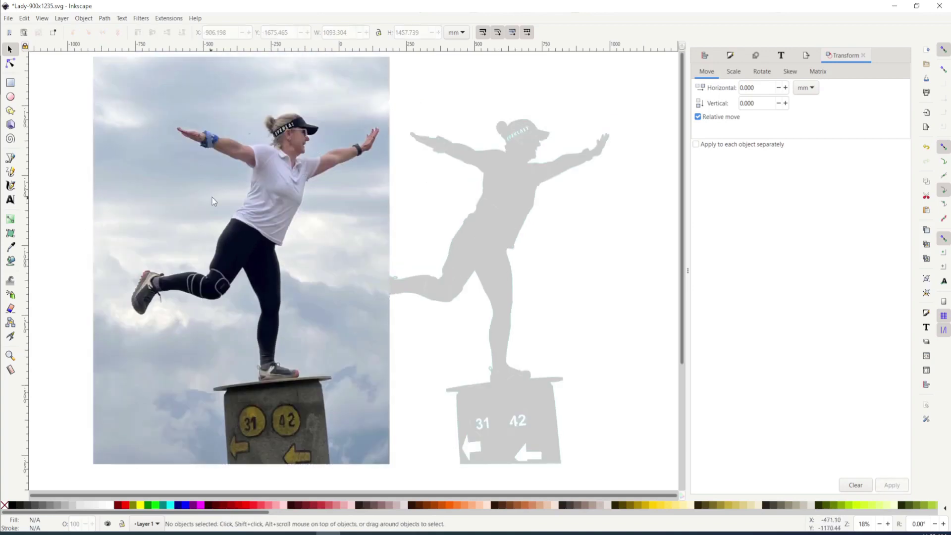
{"action": "left_click_drag", "start_coordinate": [274, 201], "coordinate": [234, 206]}
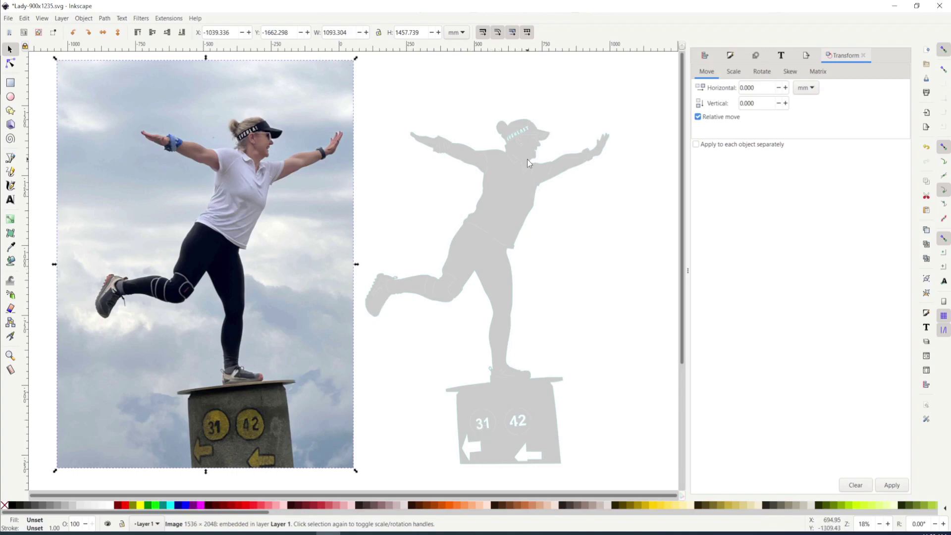
{"action": "left_click", "coordinate": [627, 272]}
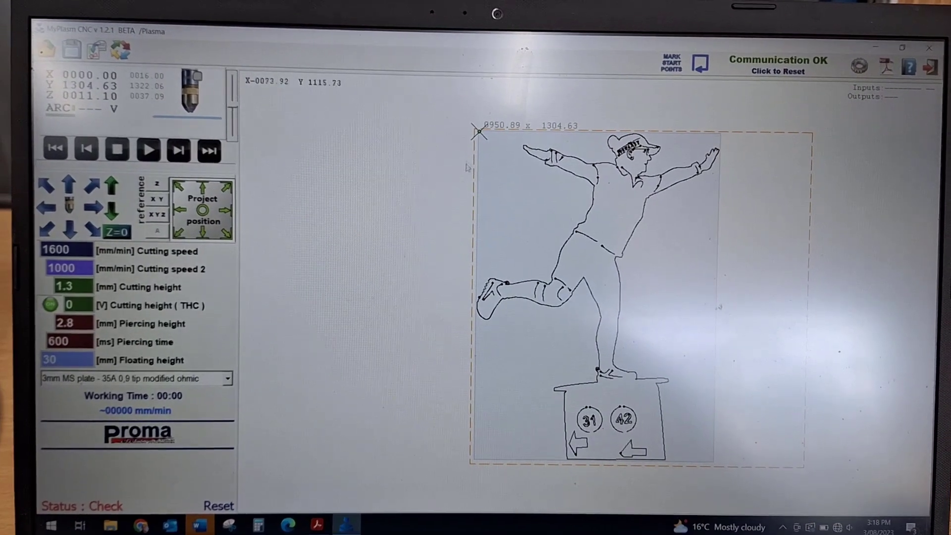
Step: Set the start point on the drawing's cross and launch Automatic work START
{"action": "left_click", "coordinate": [490, 135]}
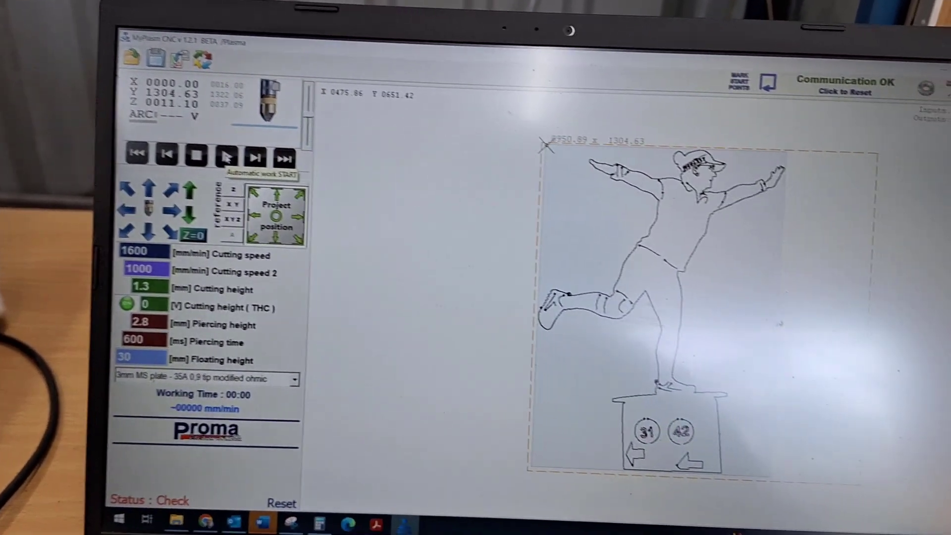
{"action": "left_click", "coordinate": [238, 154]}
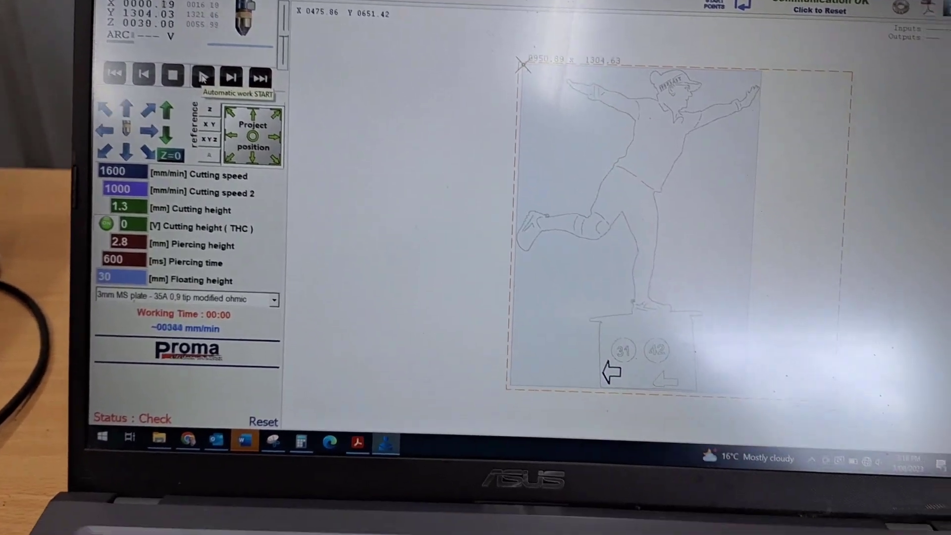